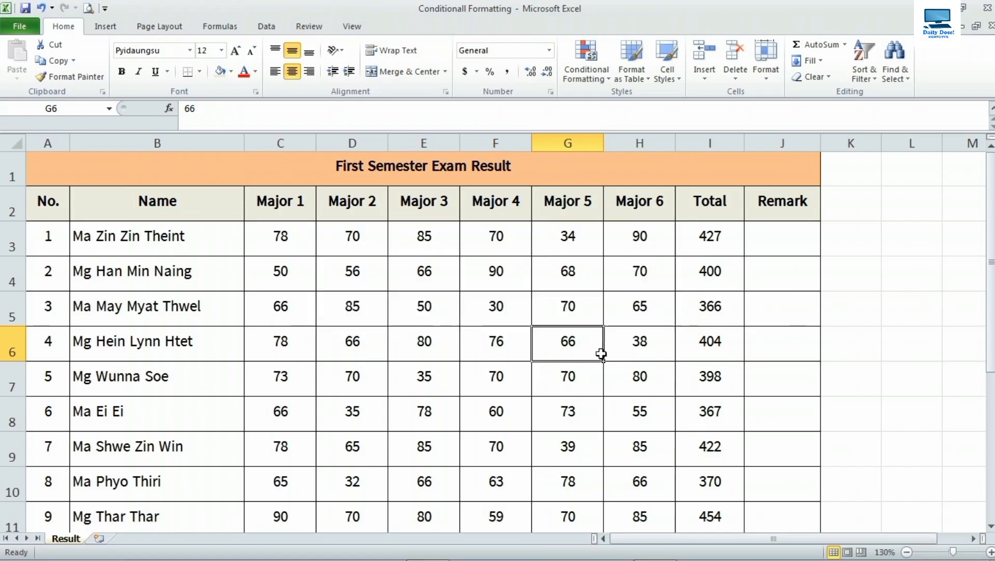
left_click(399, 175)
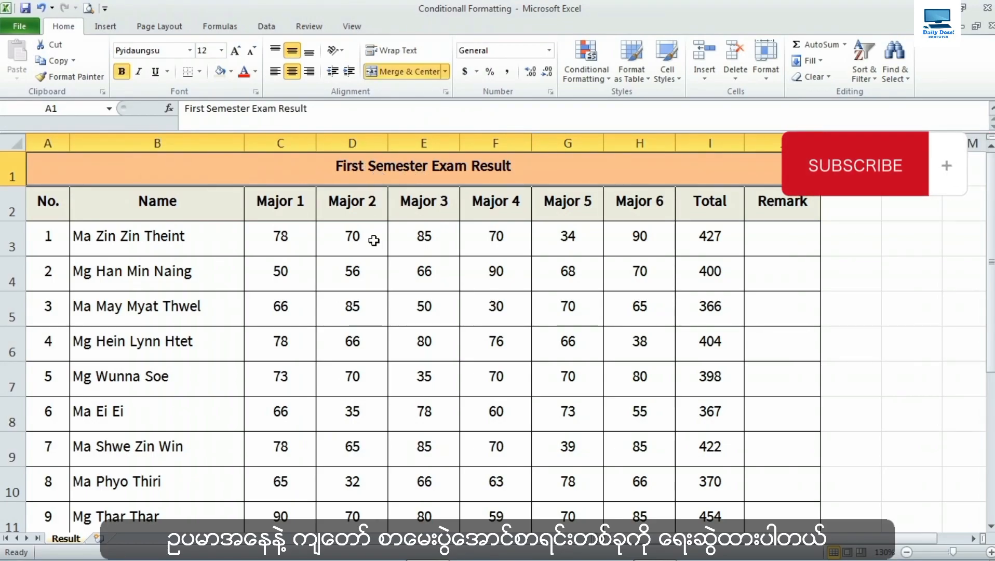
scroll(374, 267, "down", 3)
scroll(371, 266, "up", 3)
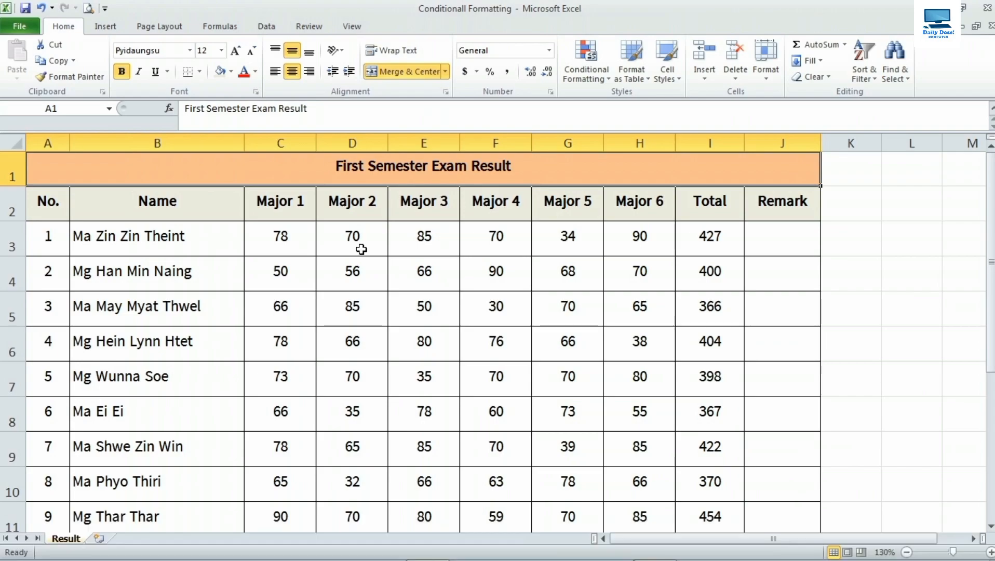
Step: Start a Greater Than conditional formatting rule on the Major 1 to Major 6 marks (C3:H13) with the threshold 75
left_click(275, 246)
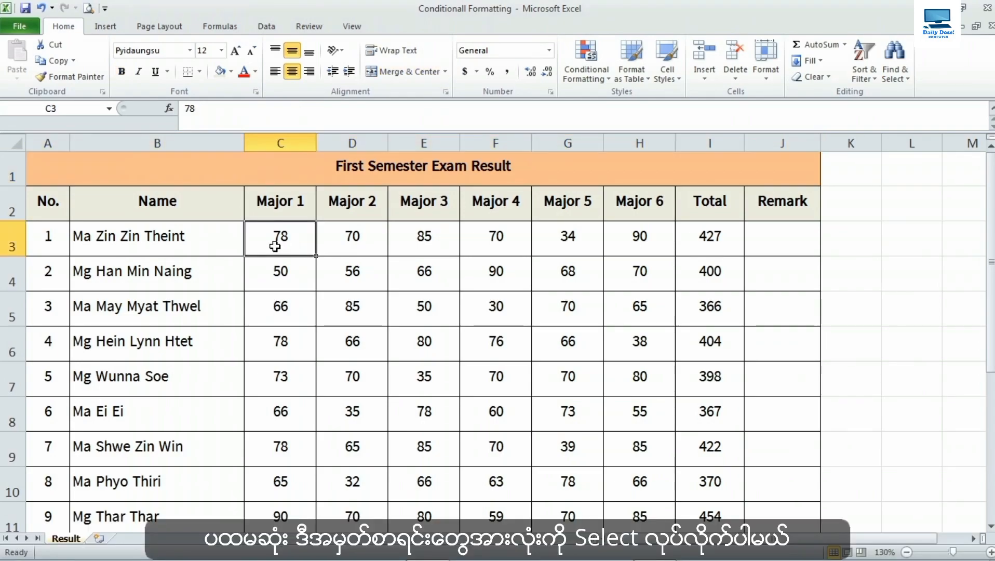
scroll(322, 277, "down", 2)
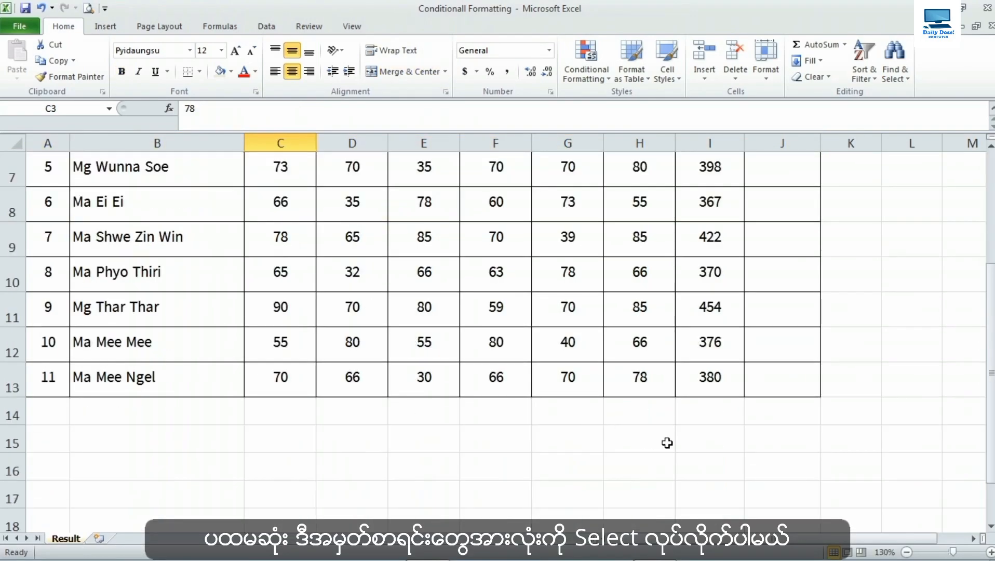
left_click(646, 389, "shift")
scroll(645, 390, "up", 2)
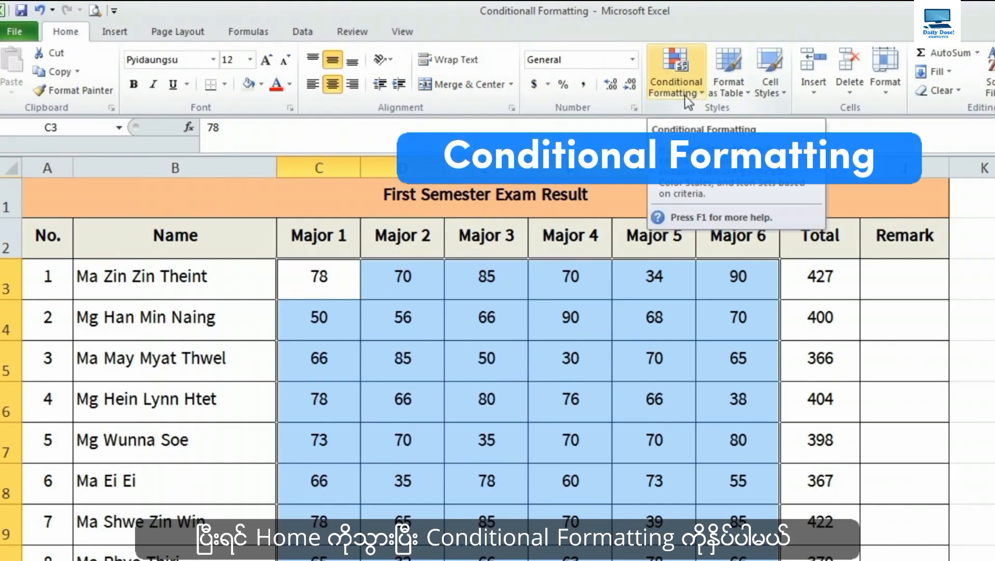
left_click(700, 94)
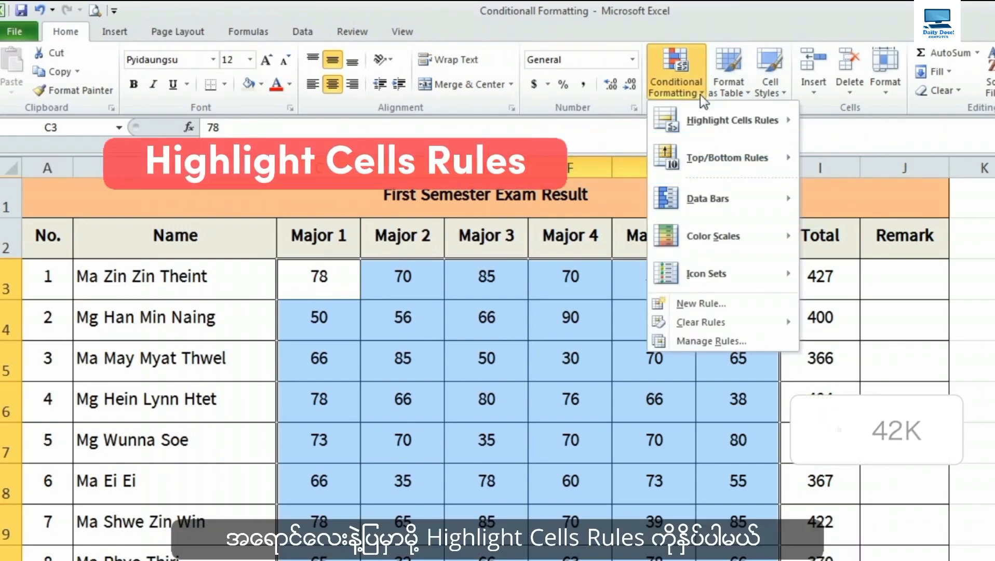
mouse_move(712, 125)
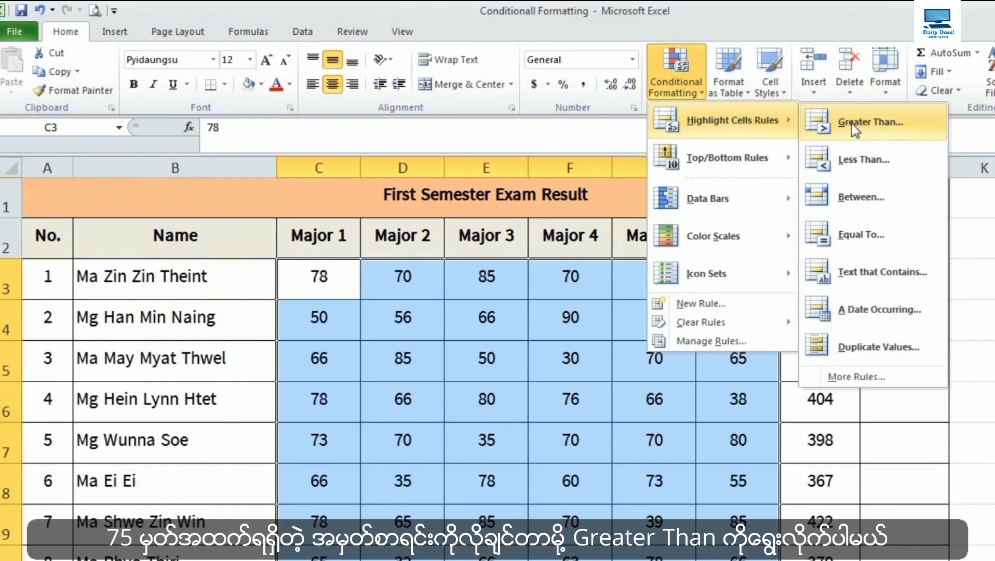
left_click(874, 125)
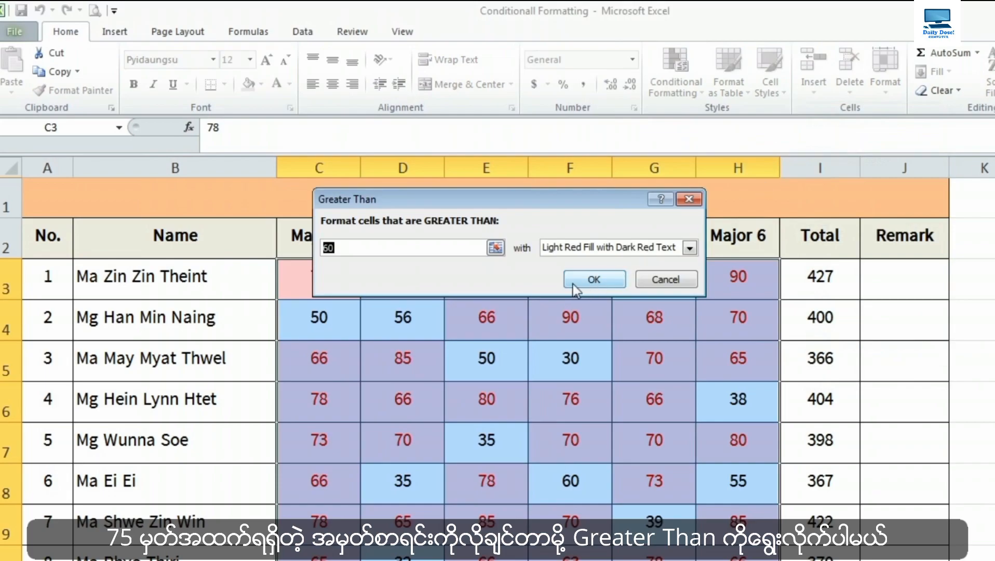
mouse_move(397, 195)
left_mouse_down()
mouse_move(392, 188)
mouse_move(405, 187)
left_mouse_up()
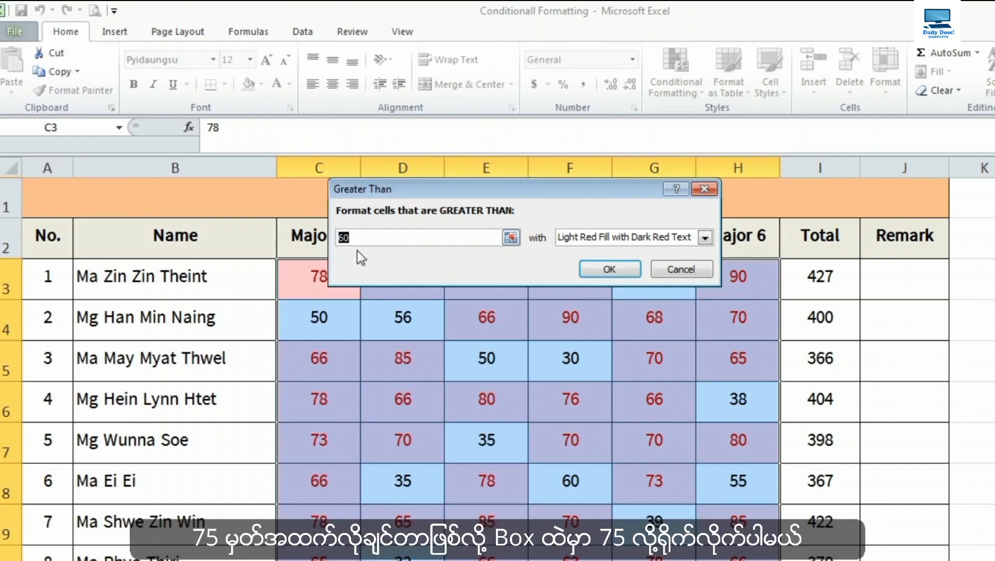
type("75")
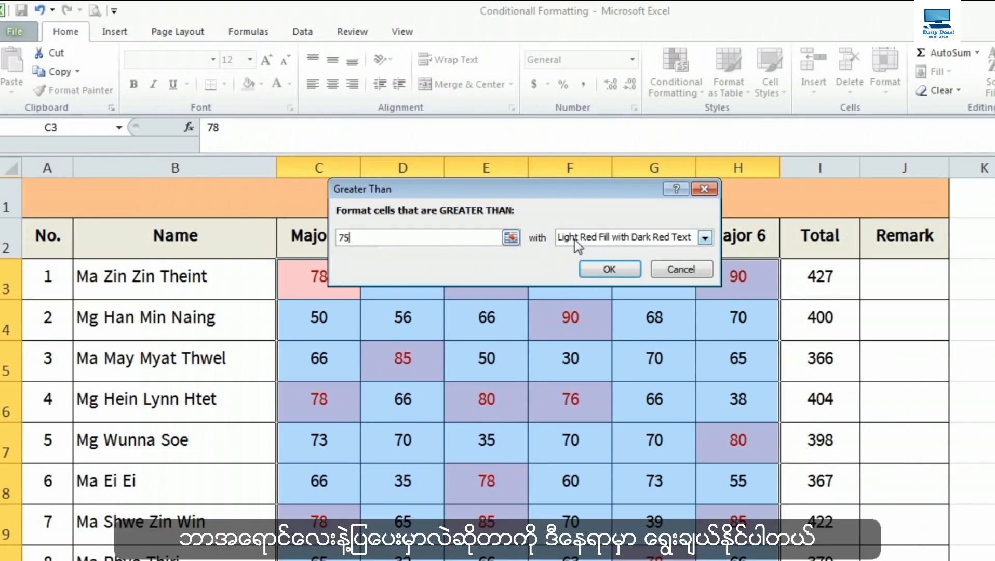
Step: Choose a custom format for the Greater Than rule and set its background fill to light green from the standard colors
left_click(704, 238)
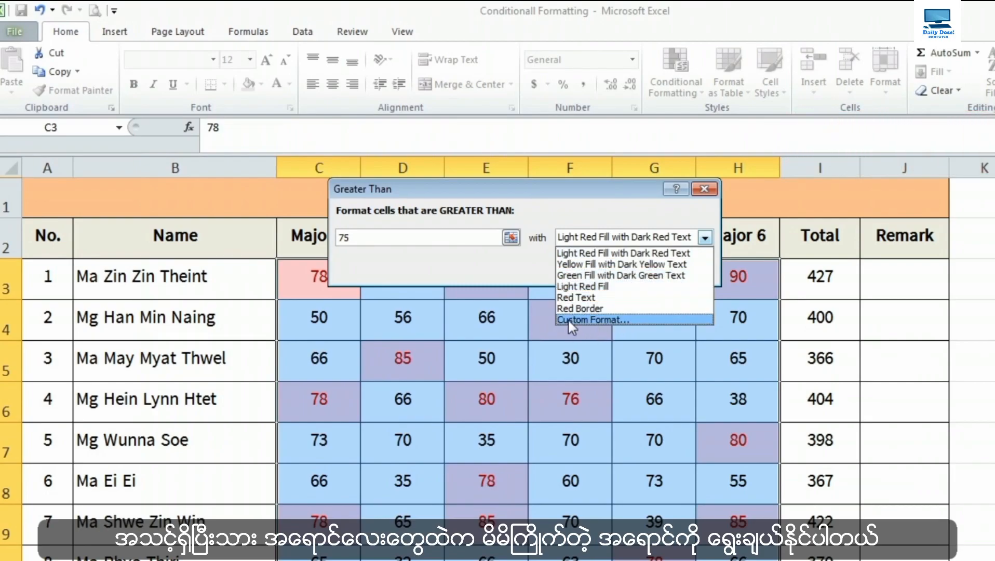
left_click(615, 321)
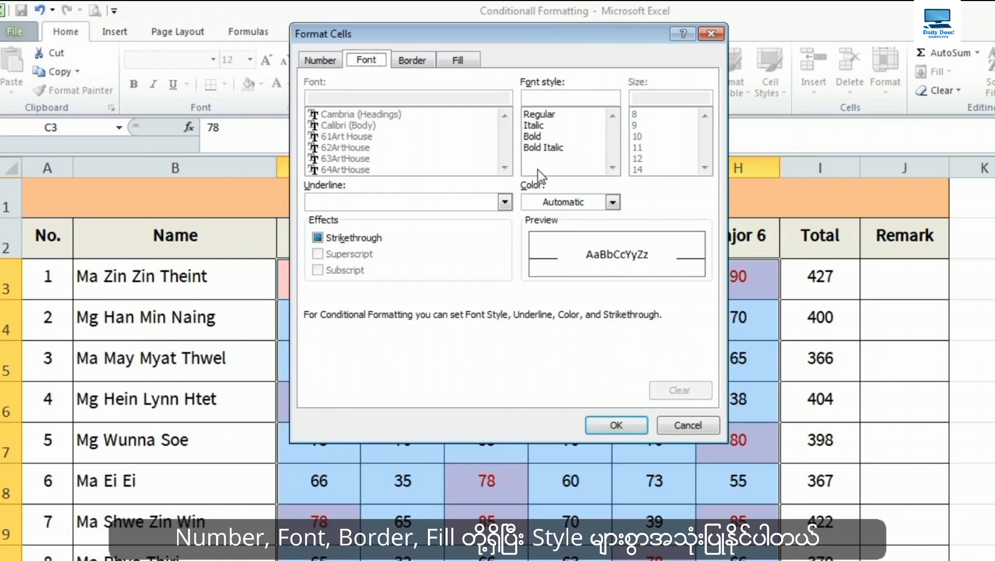
left_click(320, 61)
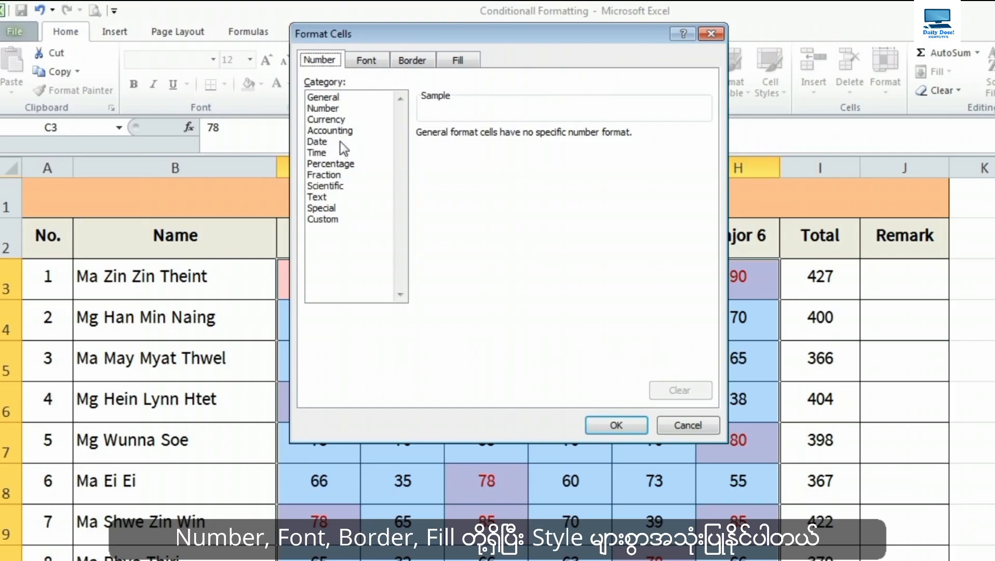
left_click(363, 62)
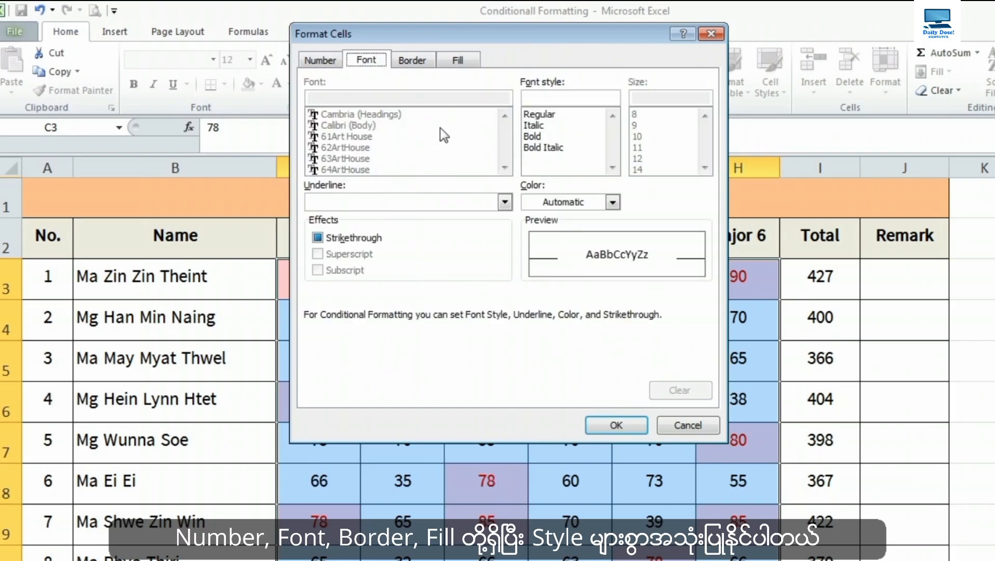
left_click(412, 60)
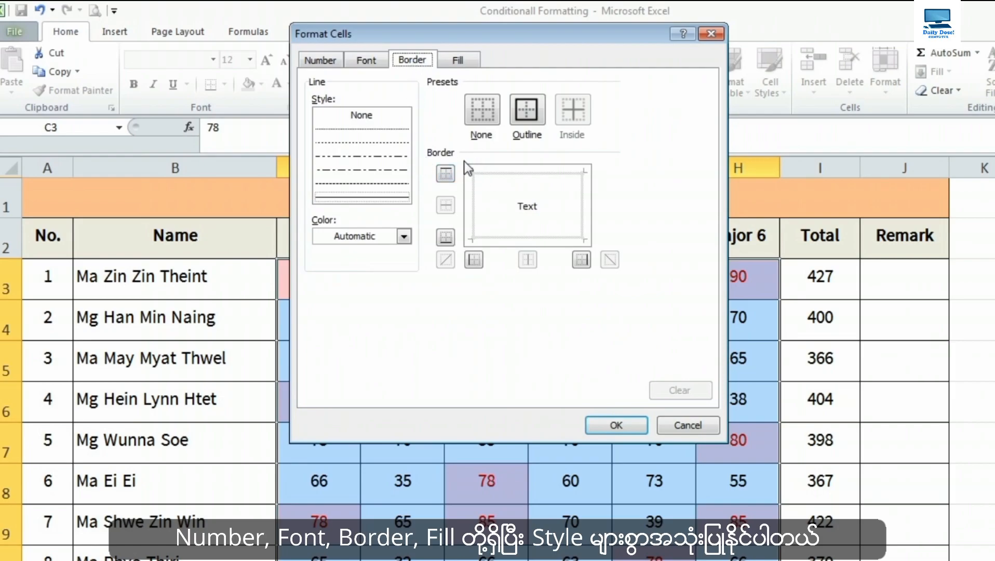
left_click(451, 60)
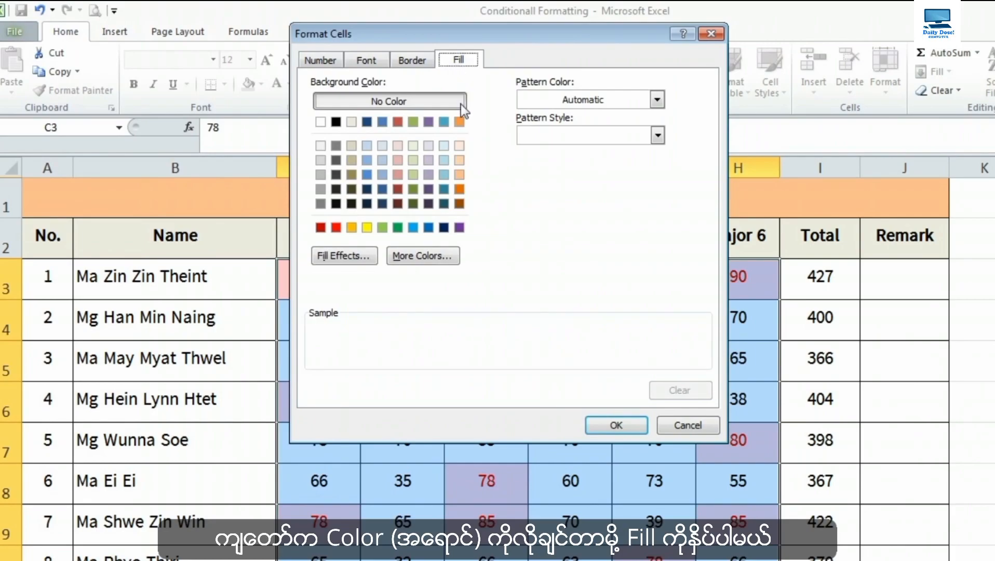
left_click(382, 228)
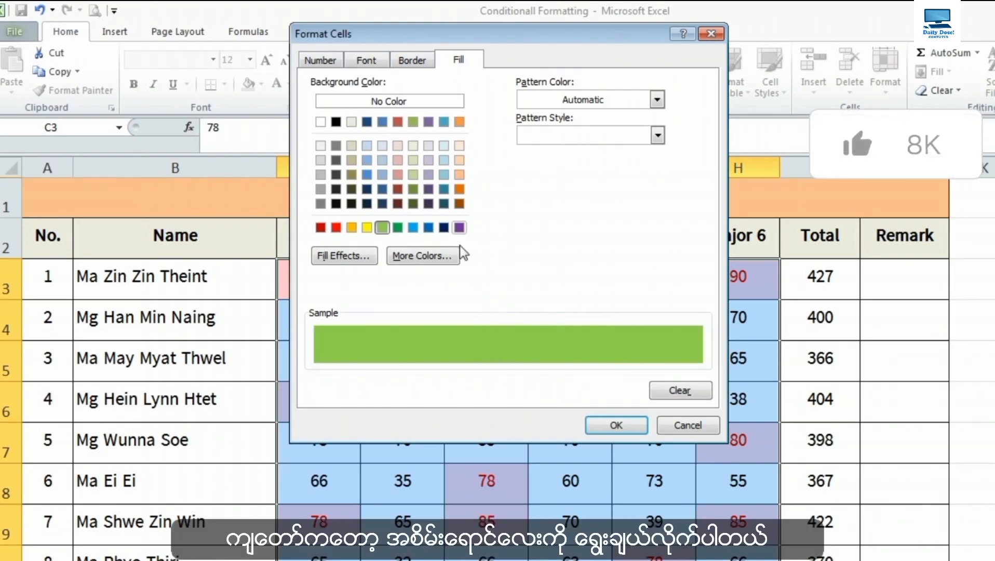
Step: Set the custom format's font to bold and white, and apply the Greater Than rule to the marks
left_click(373, 63)
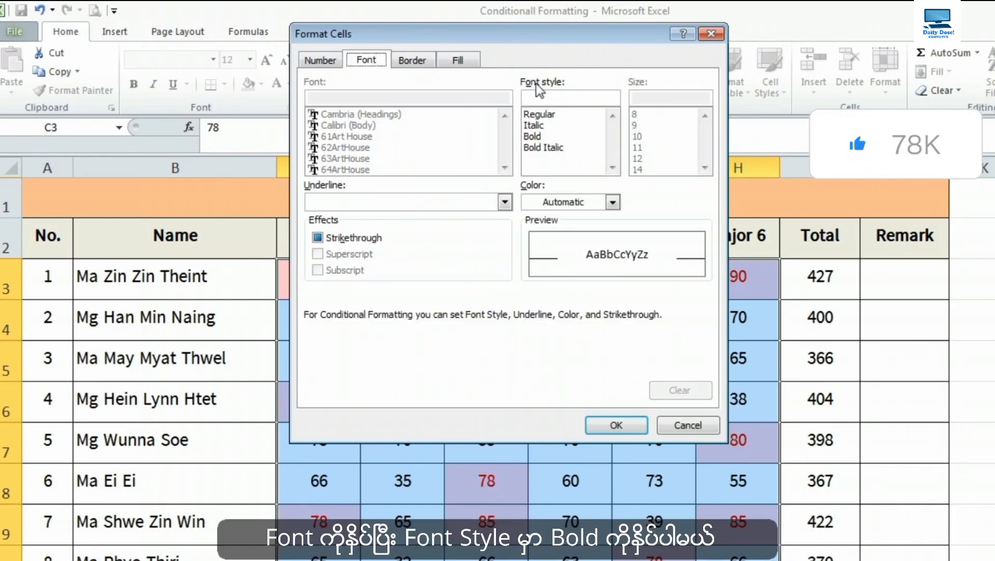
left_click(532, 138)
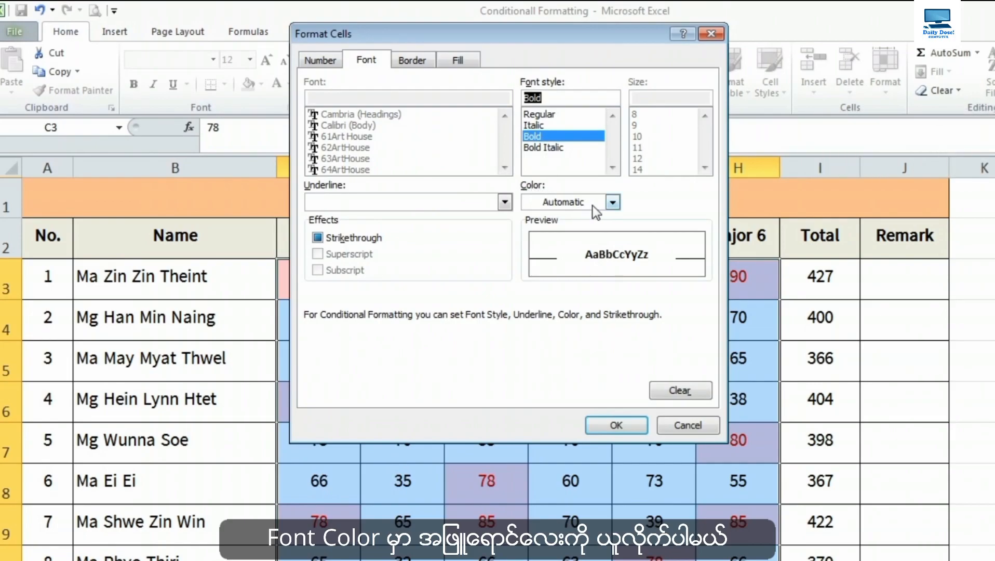
left_click(614, 203)
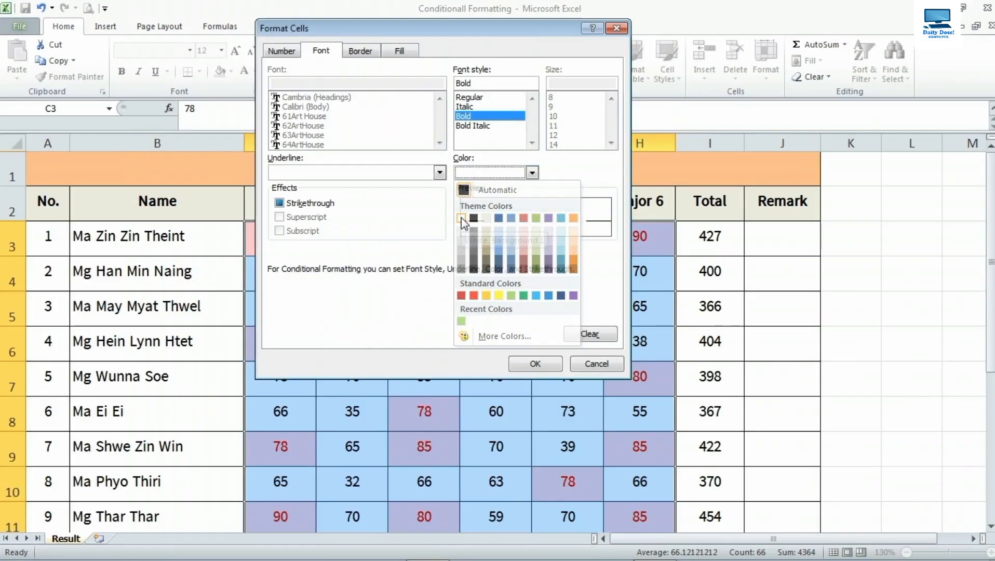
left_click(529, 254)
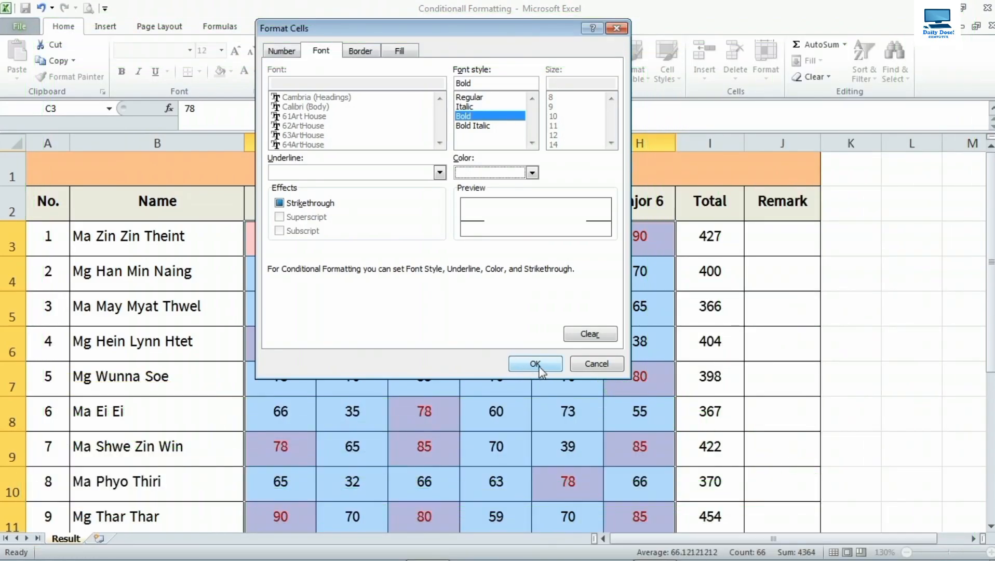
left_click(539, 366)
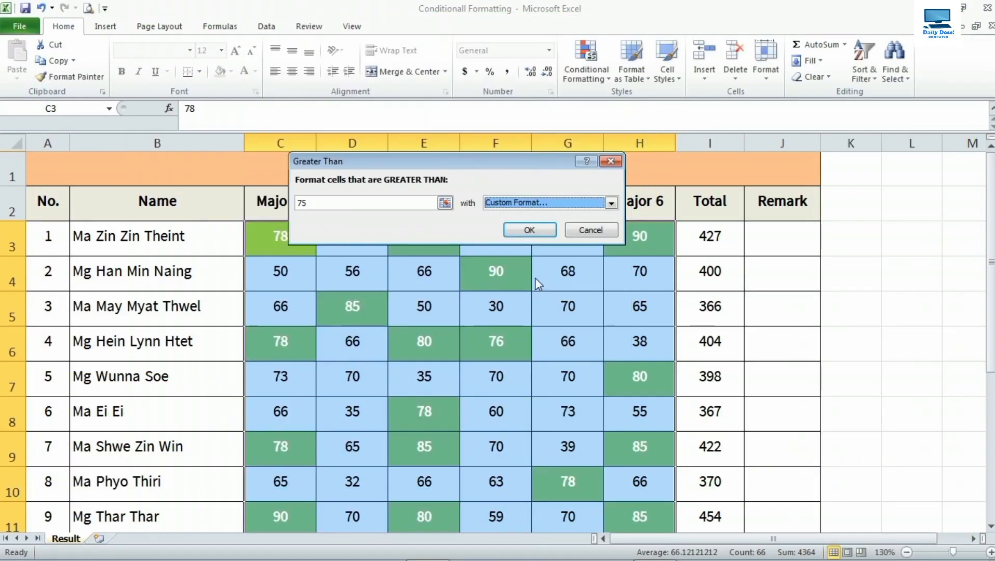
left_click(530, 231)
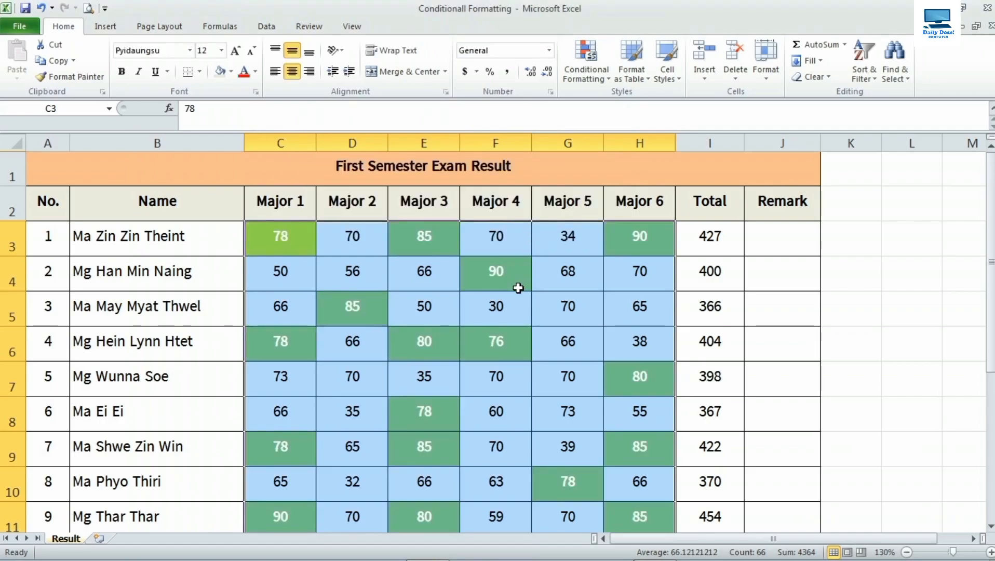
Step: Examine the highlighted marks throughout the result table to check which scores the rule picks out
left_click(518, 282)
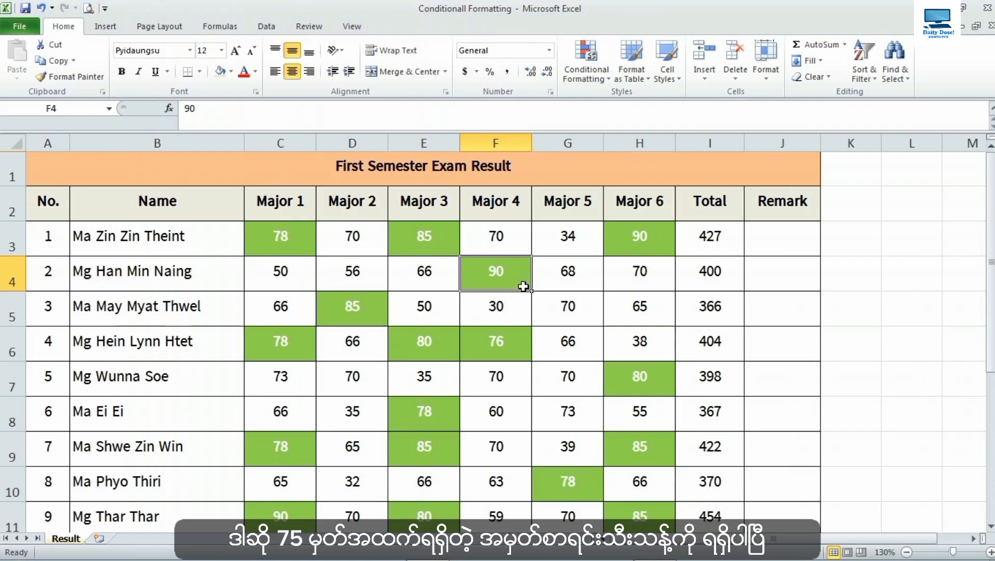
scroll(523, 286, "down", 1)
scroll(523, 286, "up", 1)
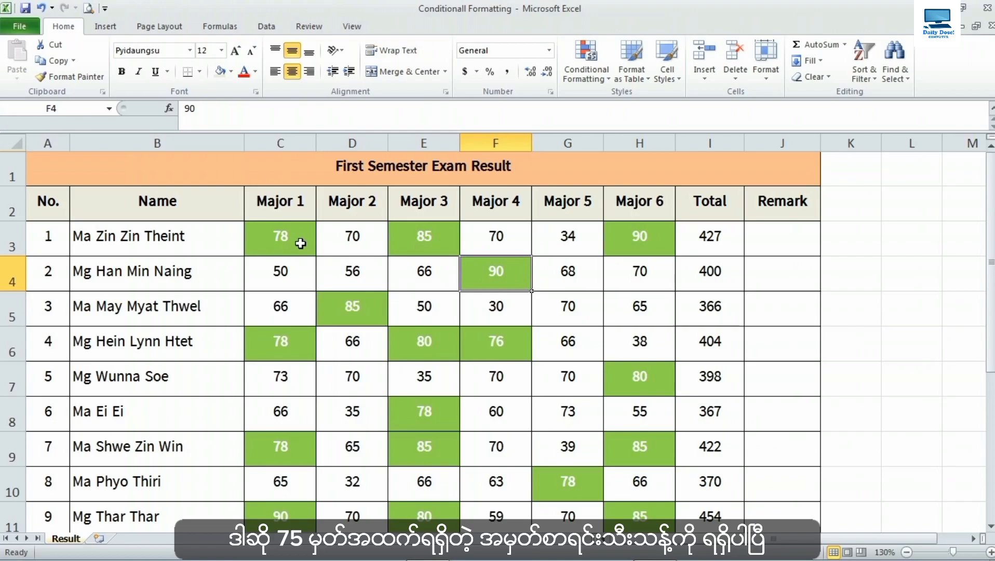
scroll(304, 248, "down", 2)
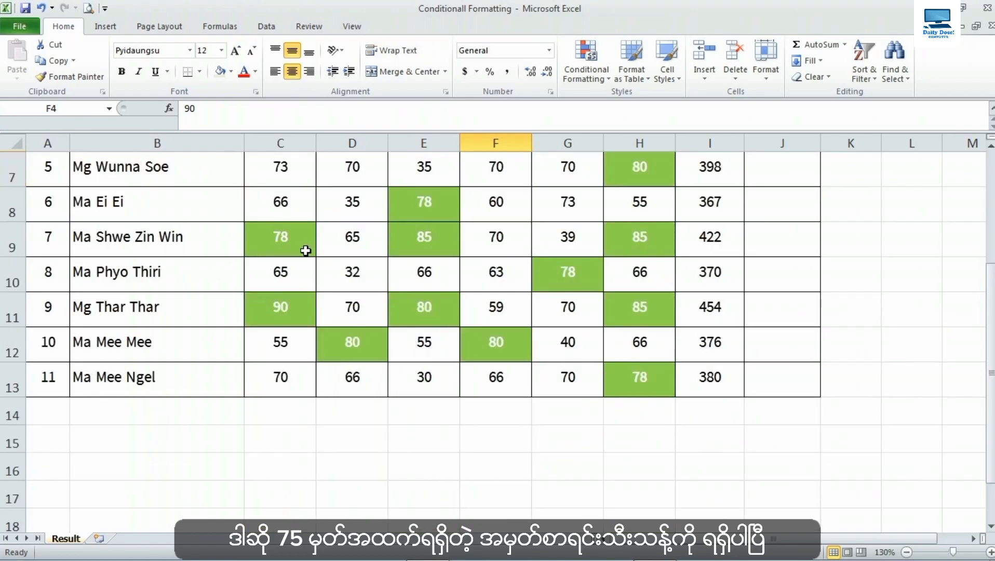
scroll(307, 250, "up", 2)
left_click(276, 247)
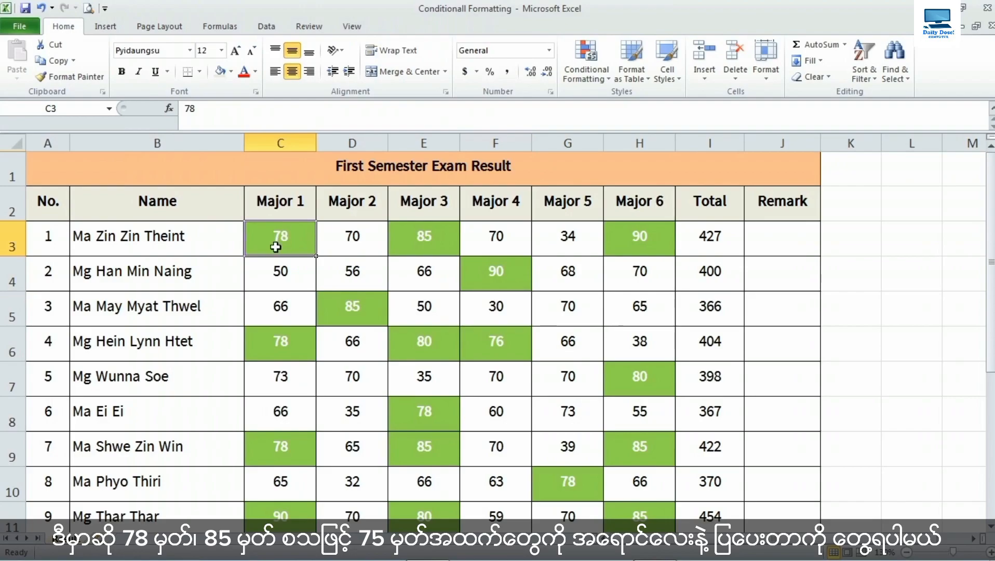
left_click(431, 247)
left_click(494, 278)
scroll(496, 280, "down", 2)
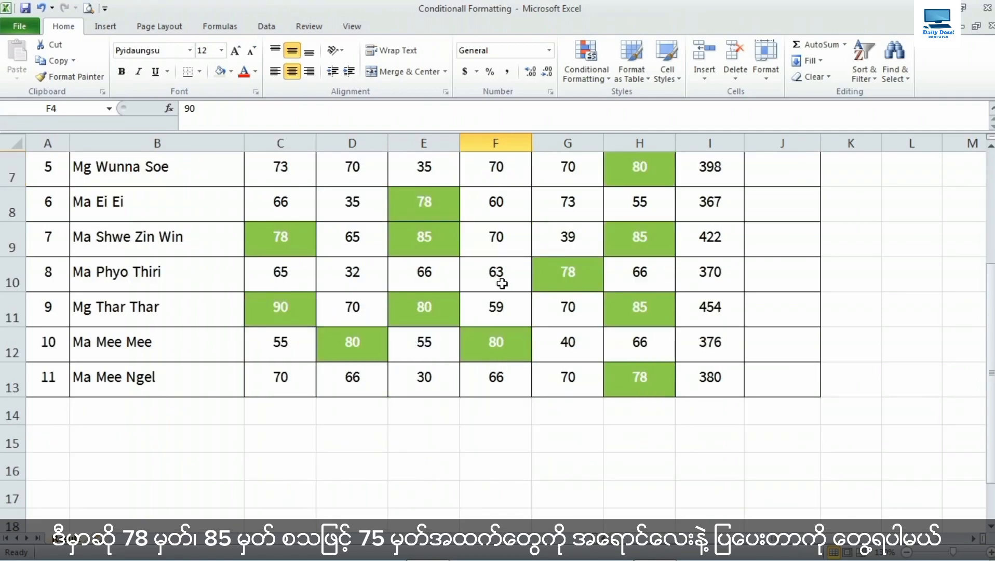
scroll(502, 283, "up", 2)
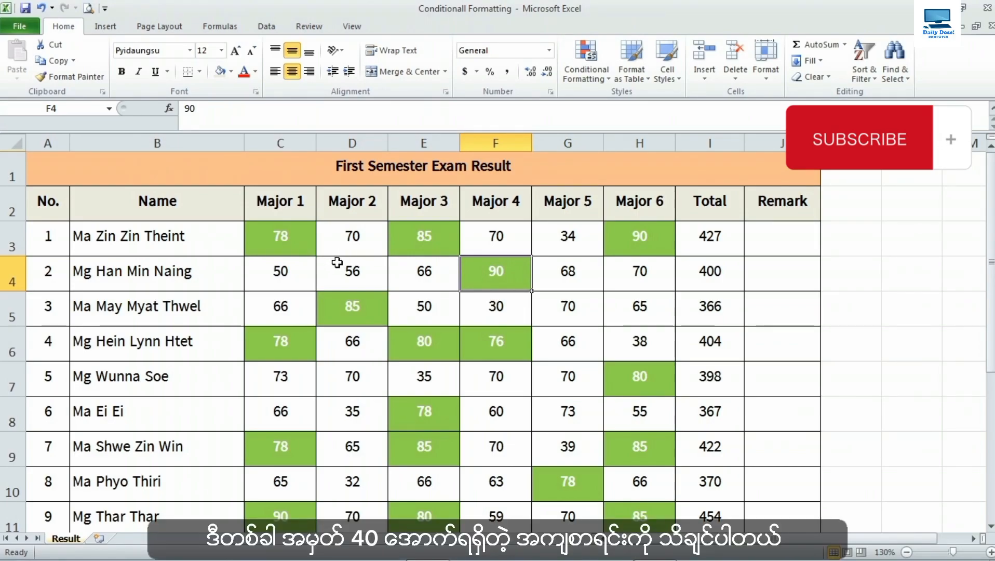
Step: Start a Less Than conditional formatting rule on the Major 1 to Major 6 marks (C3:H13) with the threshold 40
left_click(289, 243)
scroll(432, 294, "down", 3)
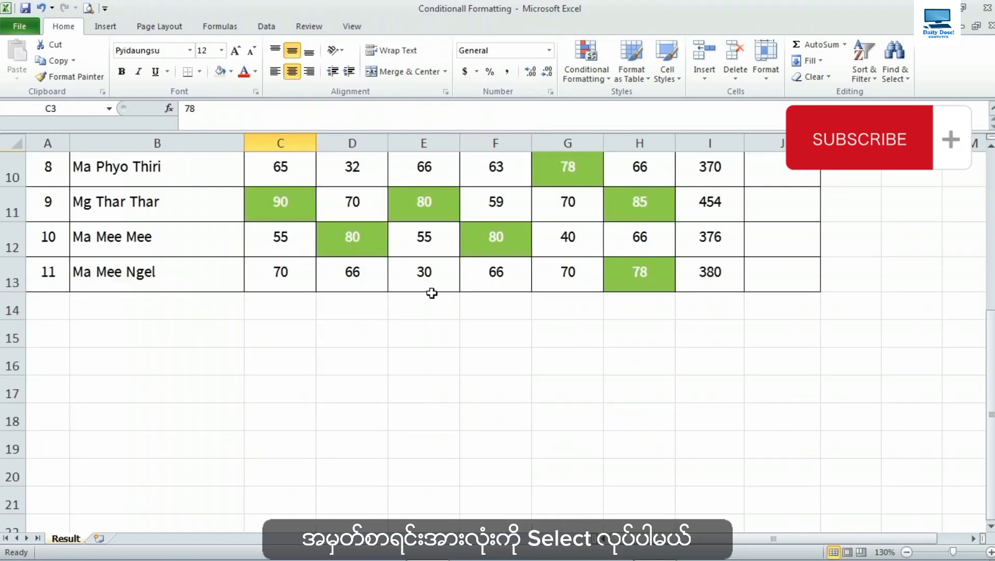
left_click(613, 275, "shift")
scroll(610, 281, "up", 3)
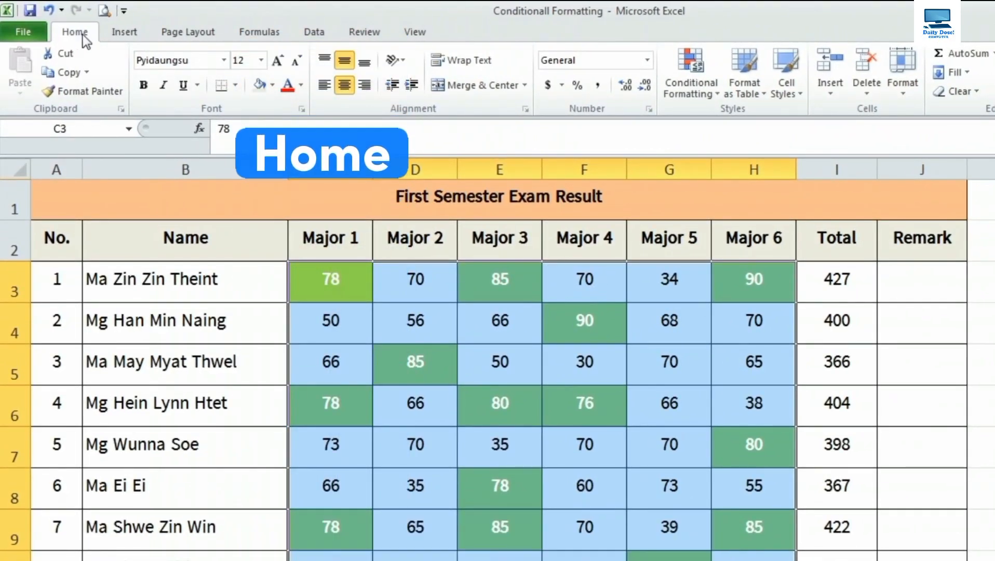
left_click(710, 96)
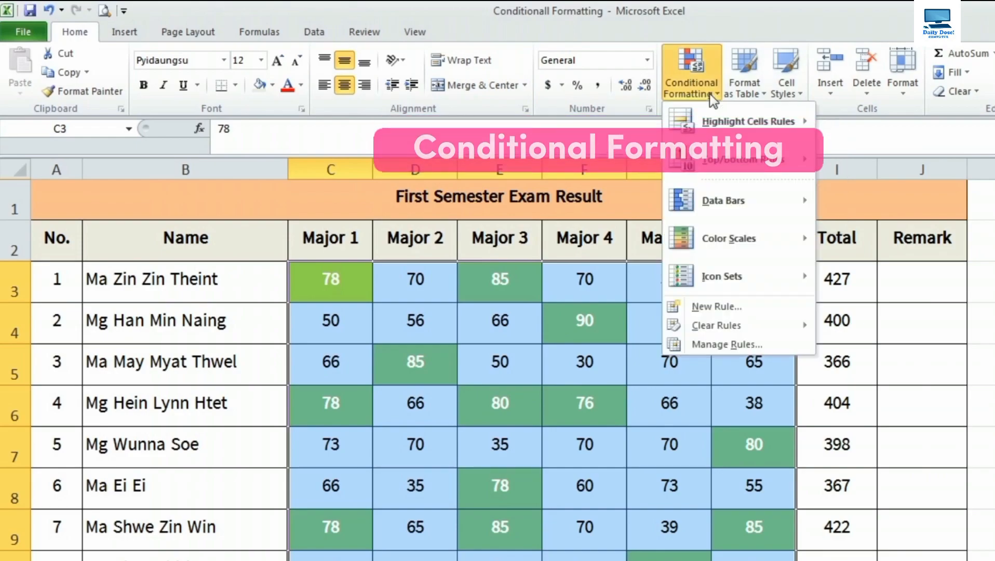
mouse_move(722, 128)
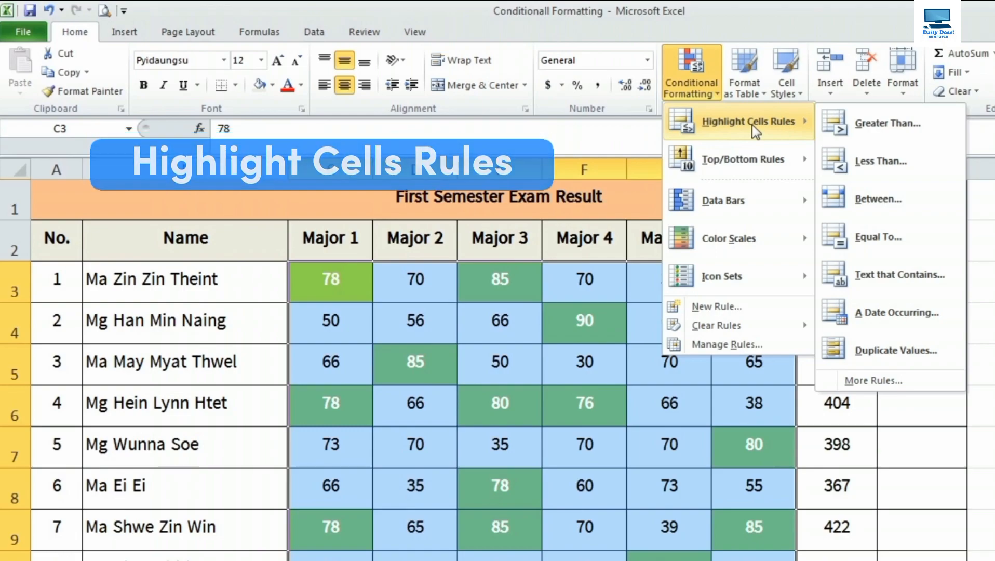
left_click(879, 168)
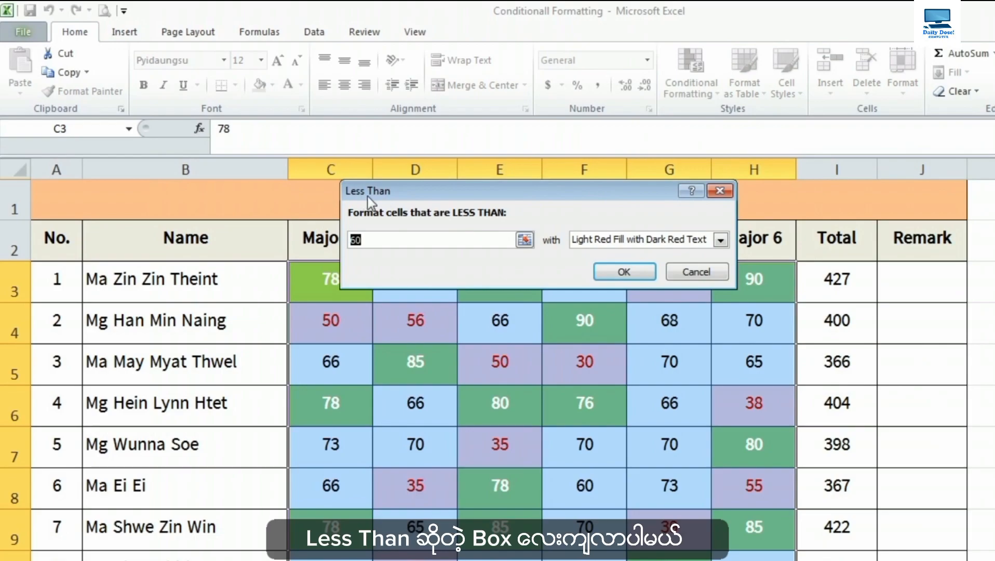
mouse_move(411, 189)
left_mouse_down()
mouse_move(424, 186)
mouse_move(416, 186)
left_mouse_up()
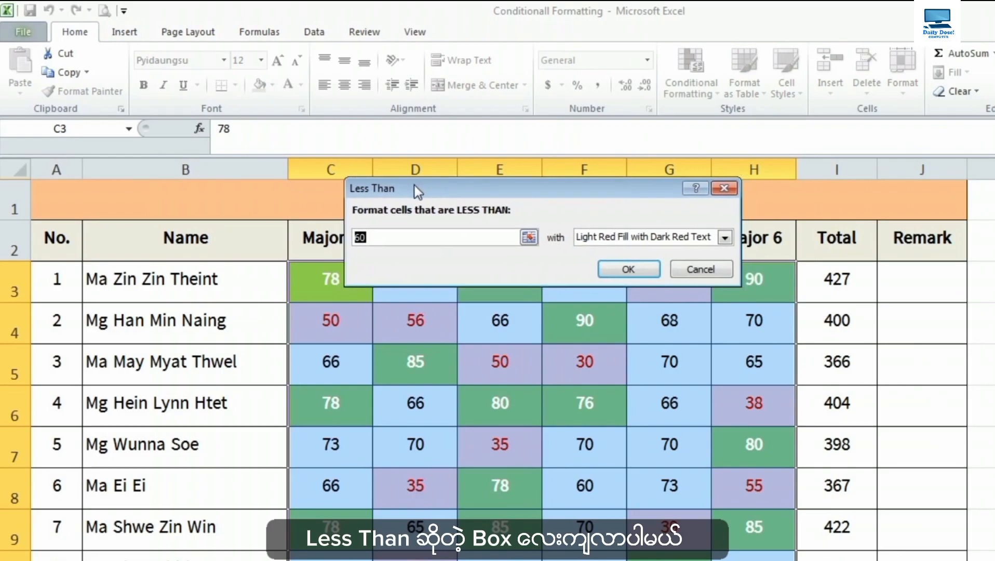
double_click(361, 238)
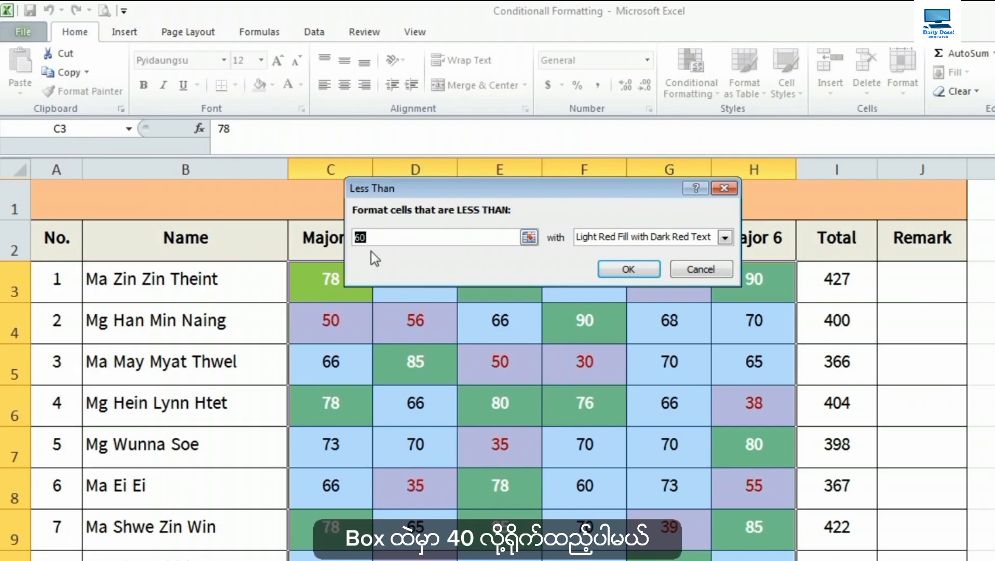
type("40")
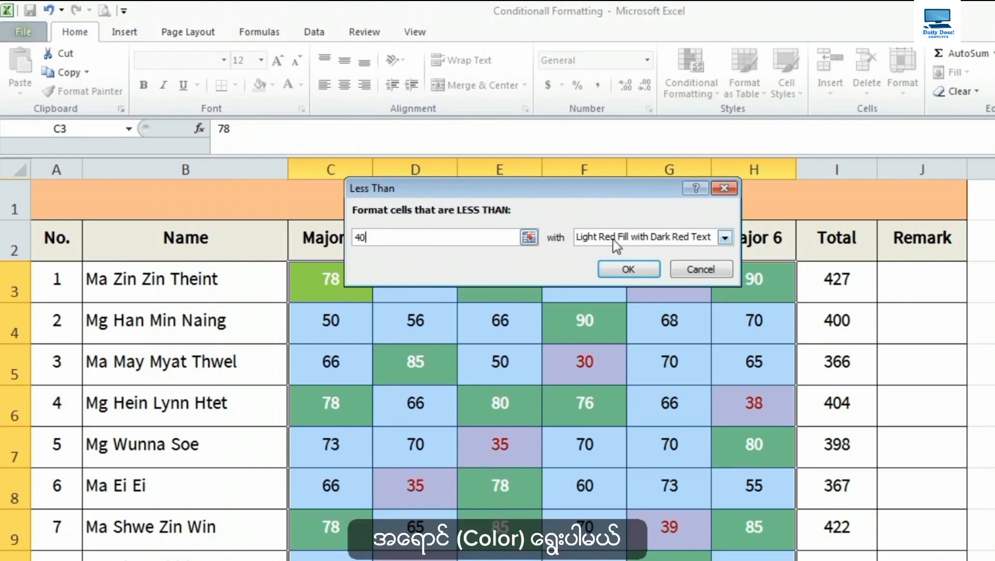
Step: Choose a custom format for the Less Than rule and set its background fill to dark red from the theme colors
left_click(631, 236)
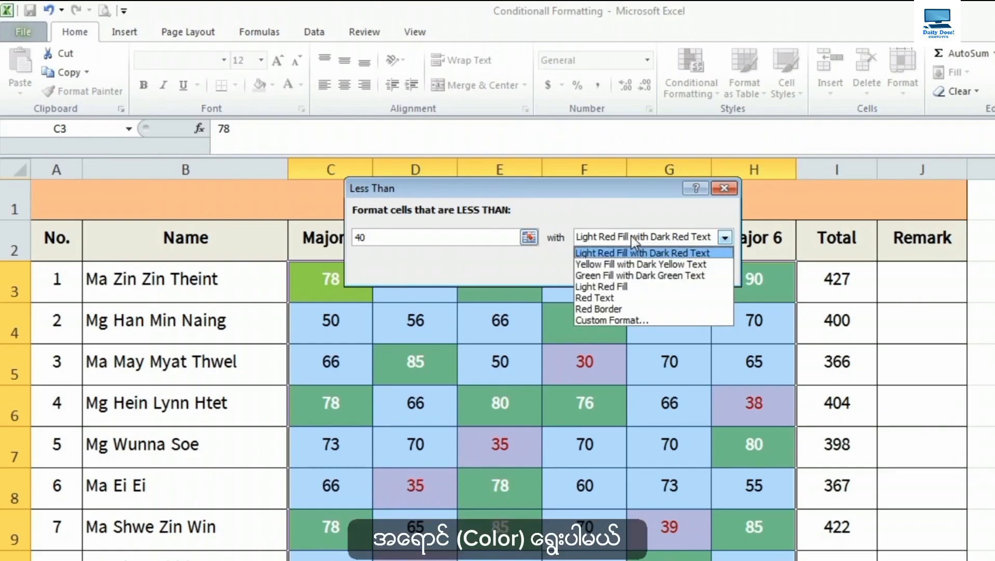
left_click(642, 321)
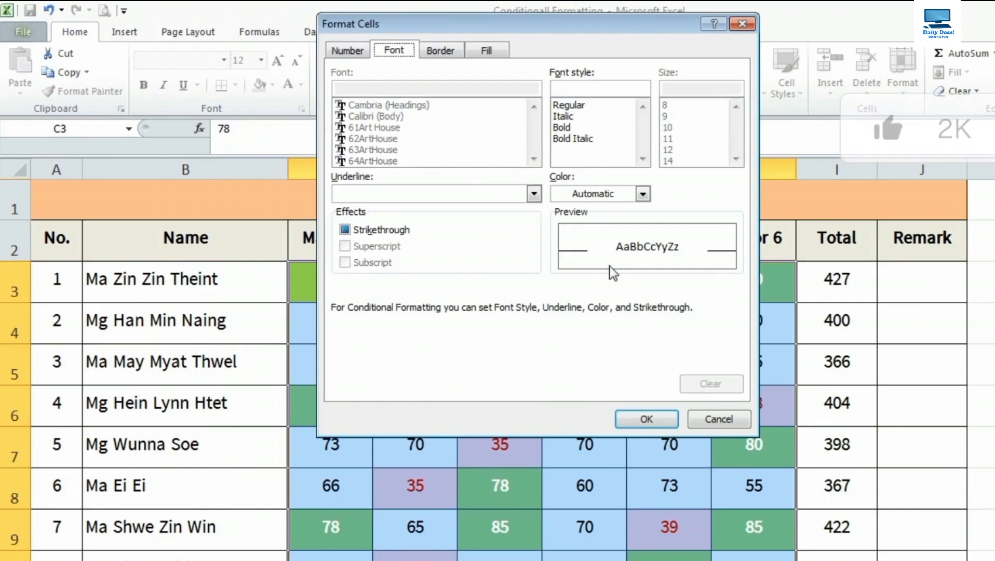
left_click(485, 50)
left_click_drag(515, 29, 506, 76)
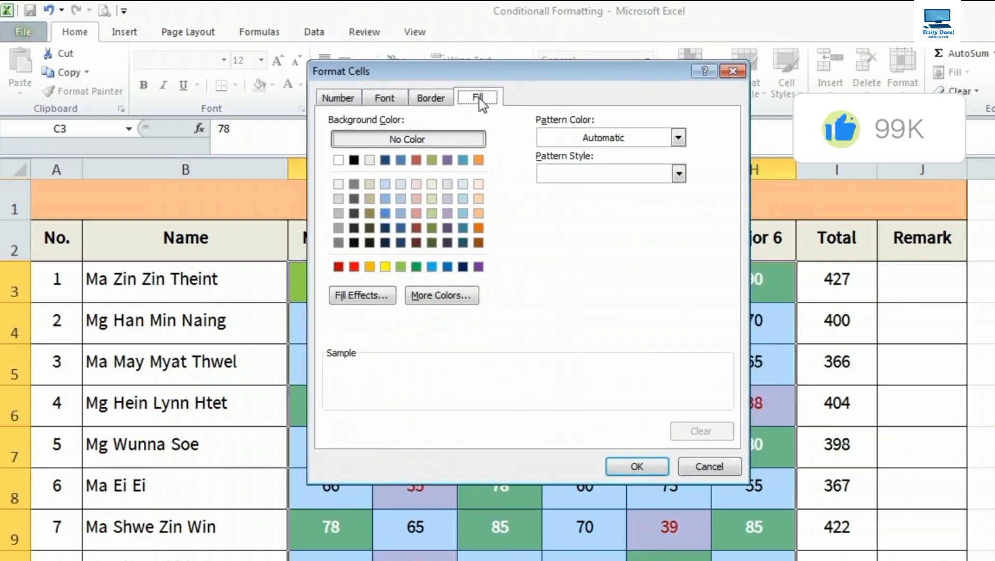
left_click(417, 228)
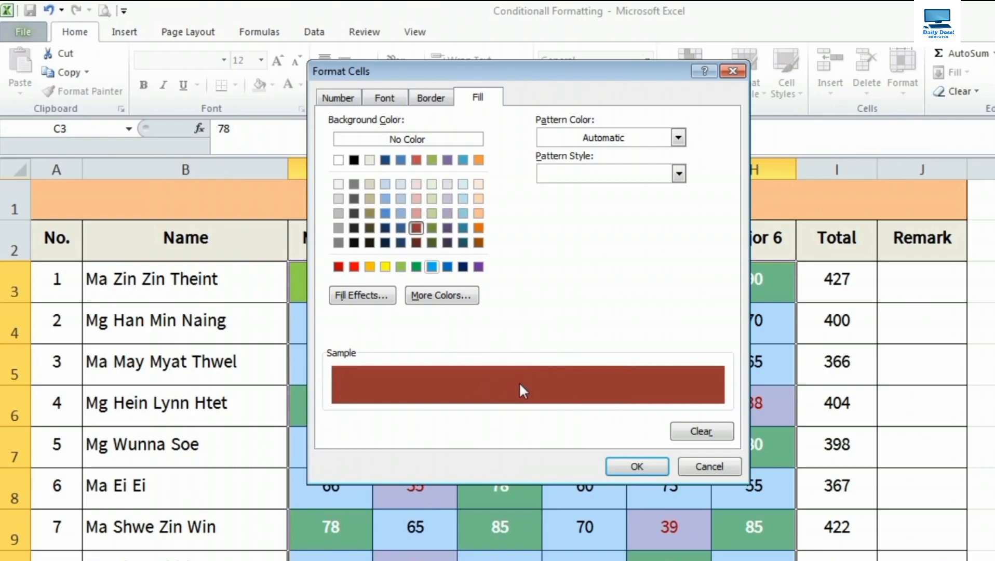
Step: Set the custom format's font to bold and white, and apply the Less Than rule to the marks
left_click(387, 97)
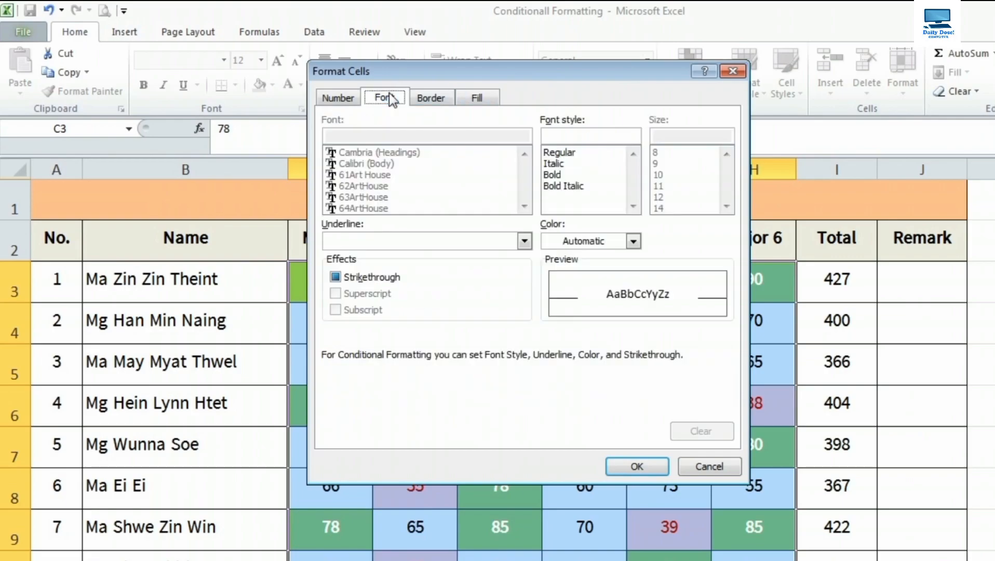
left_click(556, 178)
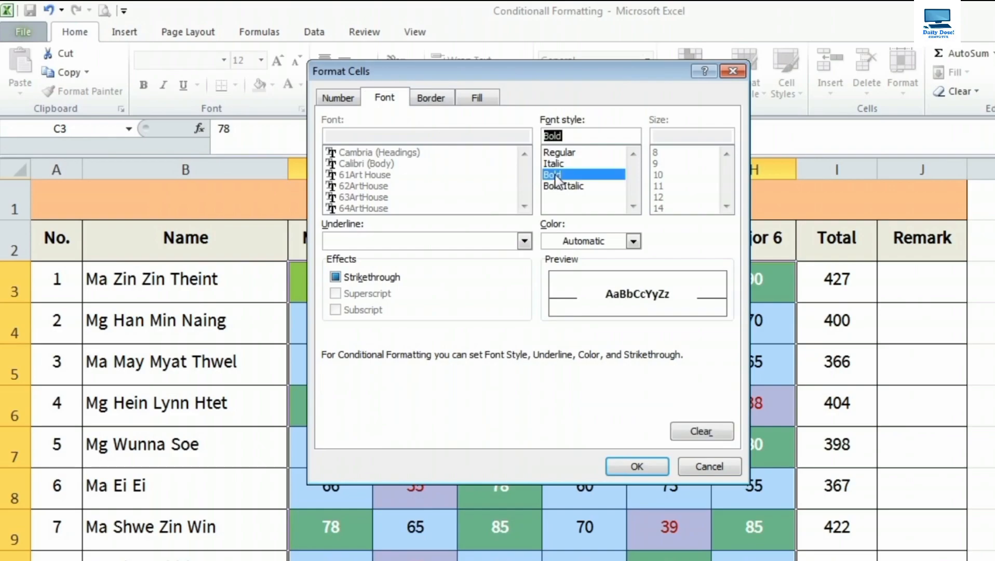
left_click(572, 241)
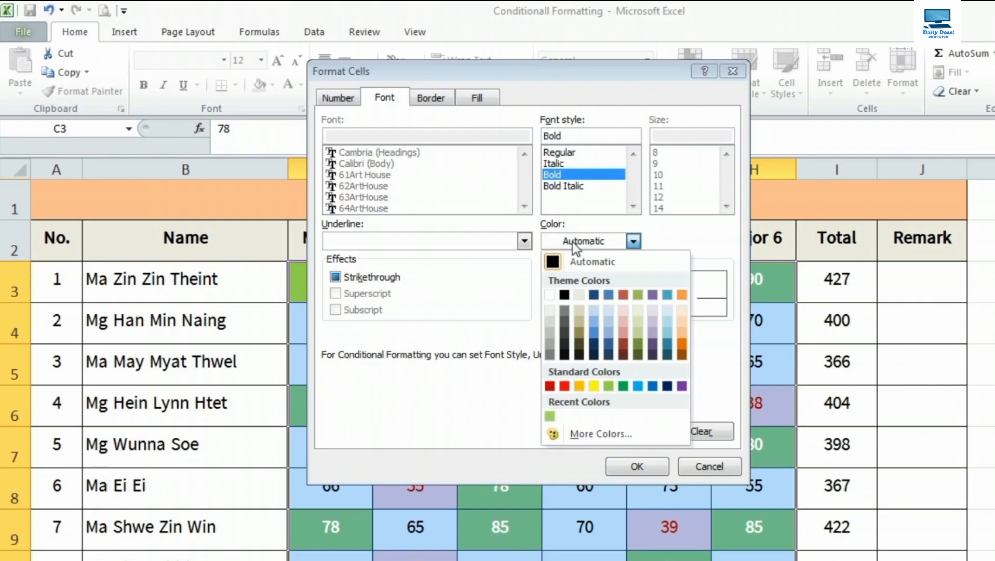
left_click(551, 296)
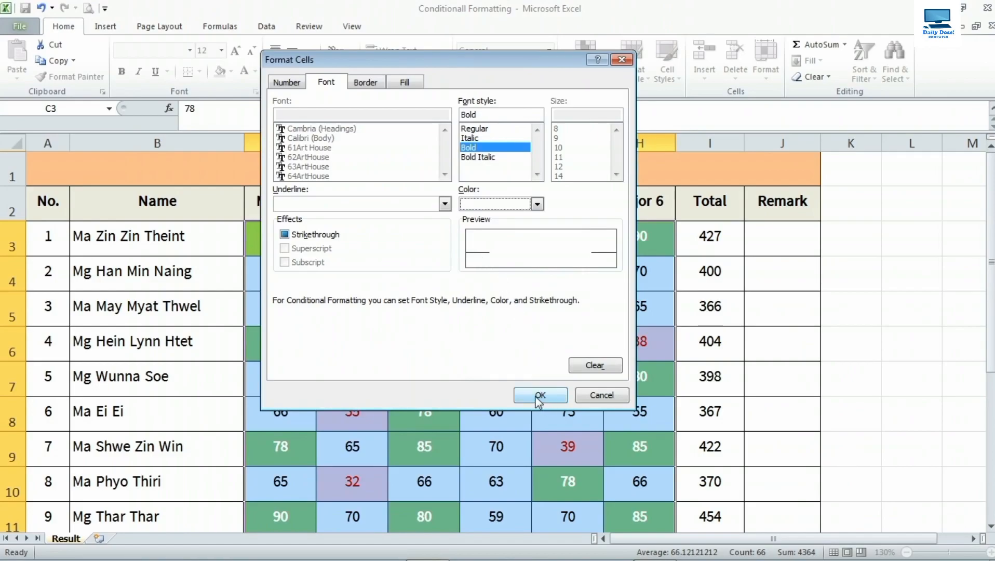
left_click(541, 397)
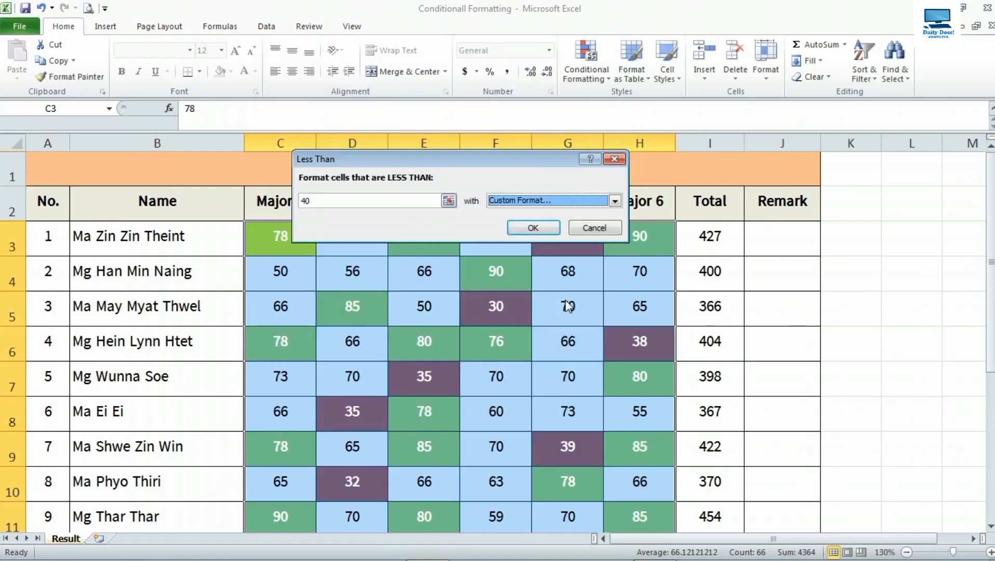
left_click(533, 228)
Step: Examine the dark red cells throughout the result table to check which marks the Less Than rule picks out
left_click(563, 338)
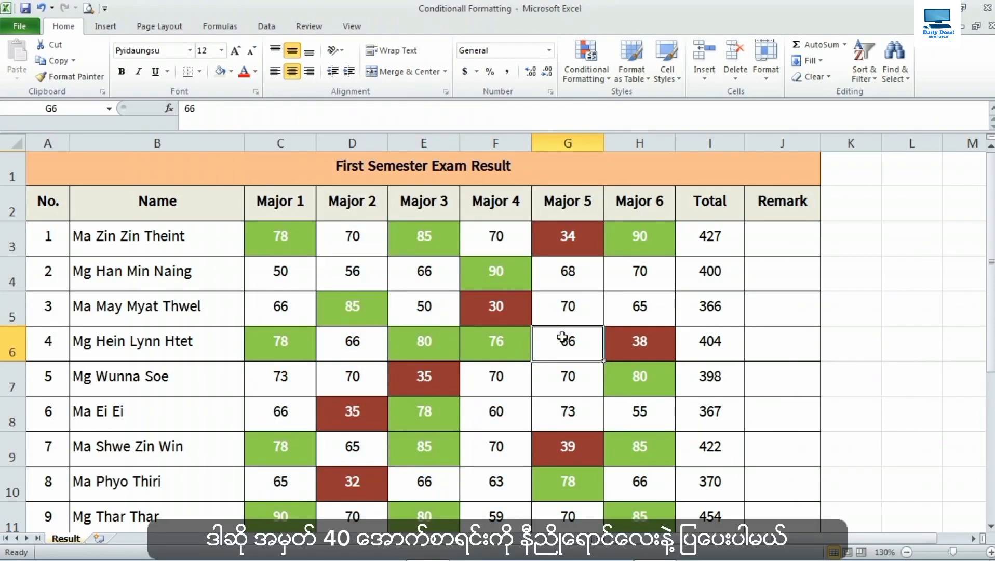
scroll(562, 337, "down", 2)
scroll(562, 337, "up", 1)
scroll(562, 337, "up", 1)
left_click(568, 238)
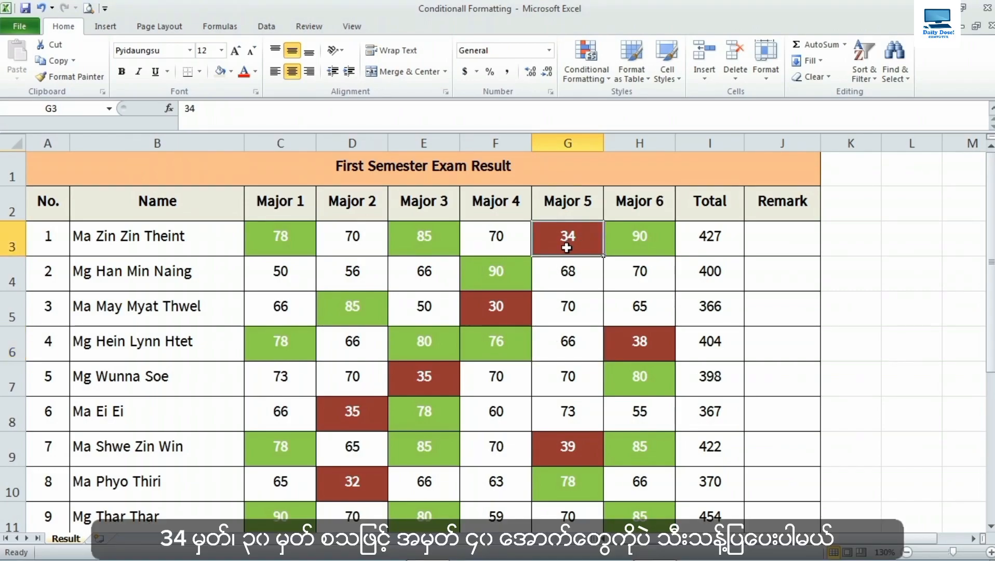
left_click(508, 310)
left_click(427, 378)
scroll(449, 376, "down", 1)
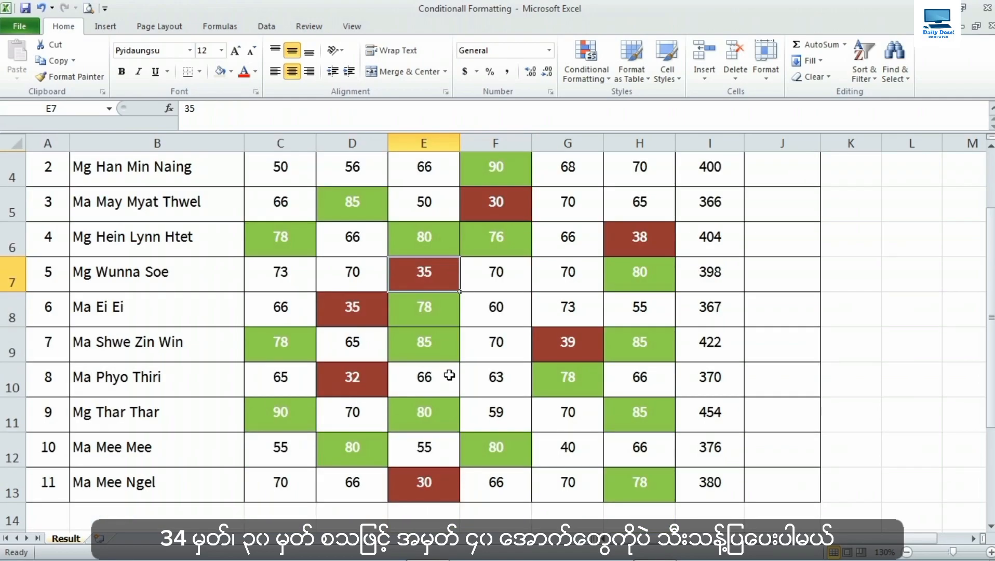
left_click(560, 347)
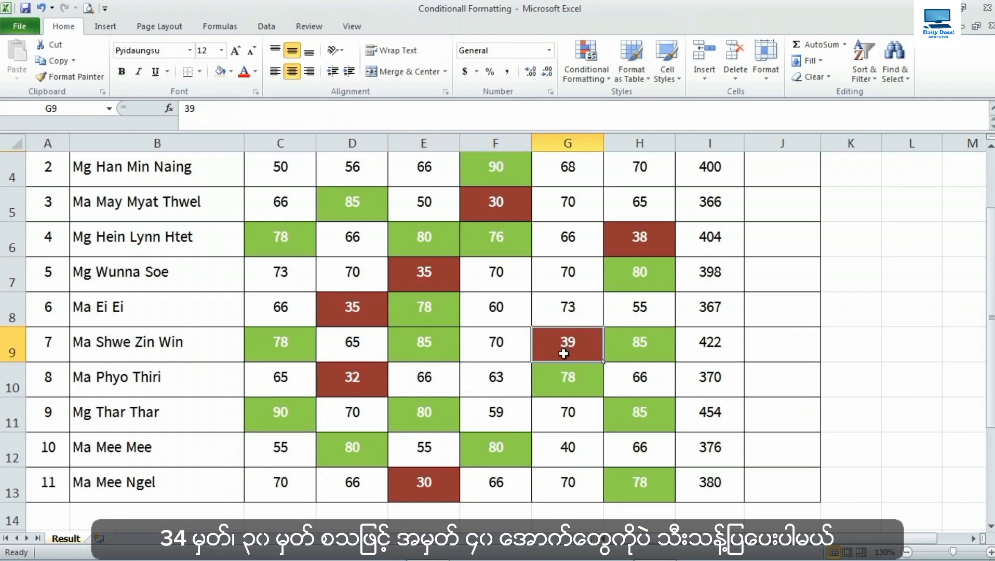
scroll(564, 349, "up", 1)
left_click(557, 381)
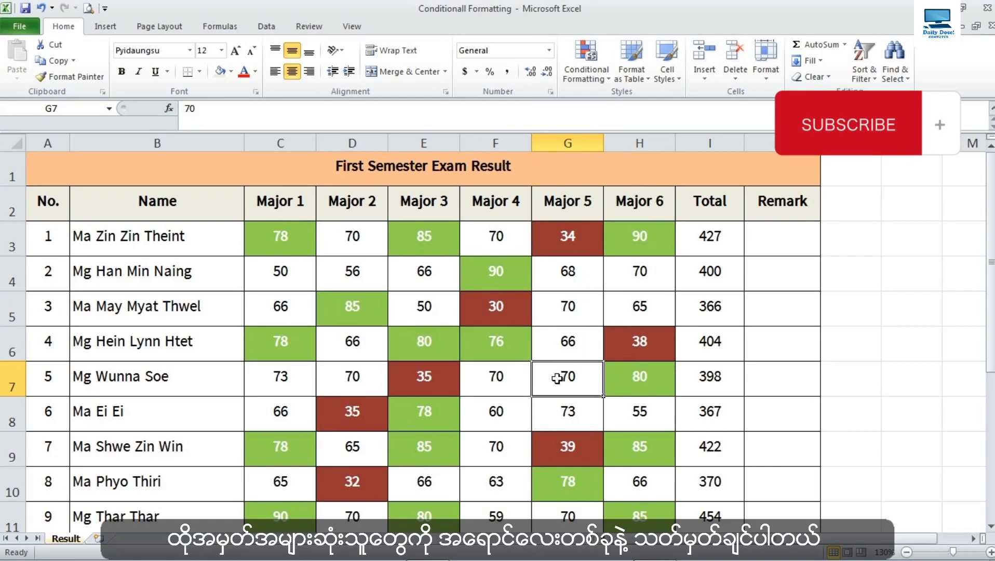
scroll(555, 378, "down", 1)
scroll(479, 323, "up", 1)
Step: Start a Between conditional formatting rule on the Major 1 to Major 6 marks (C3:H13) with the limits 90 and 100
left_click(270, 239)
scroll(531, 303, "down", 3)
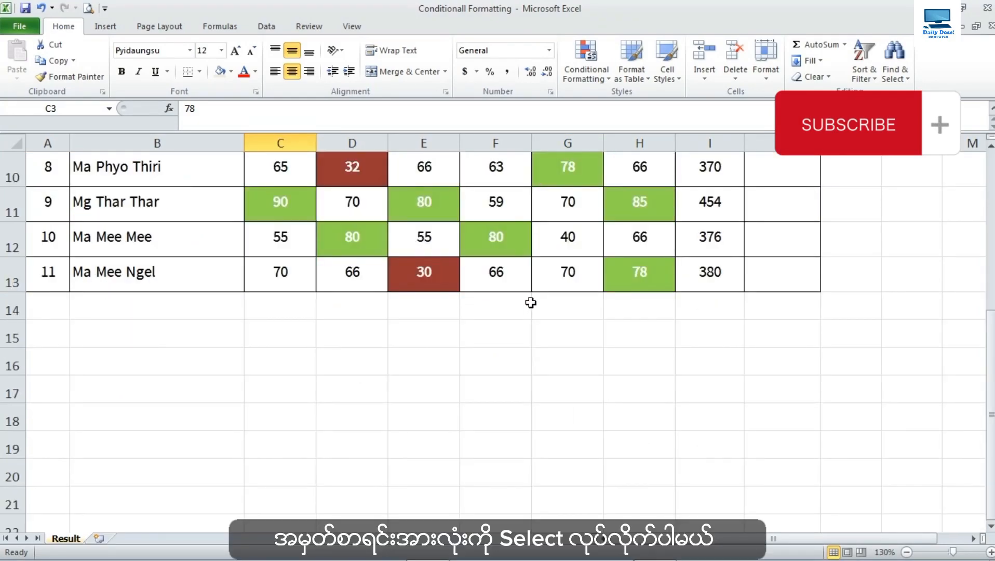
left_click(621, 278, "shift")
scroll(622, 281, "up", 3)
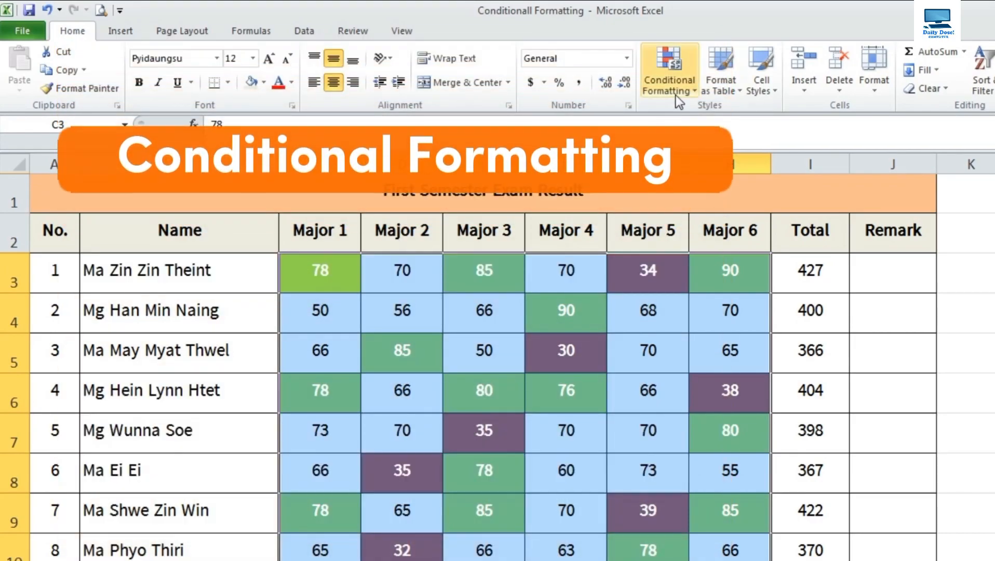
left_click(686, 92)
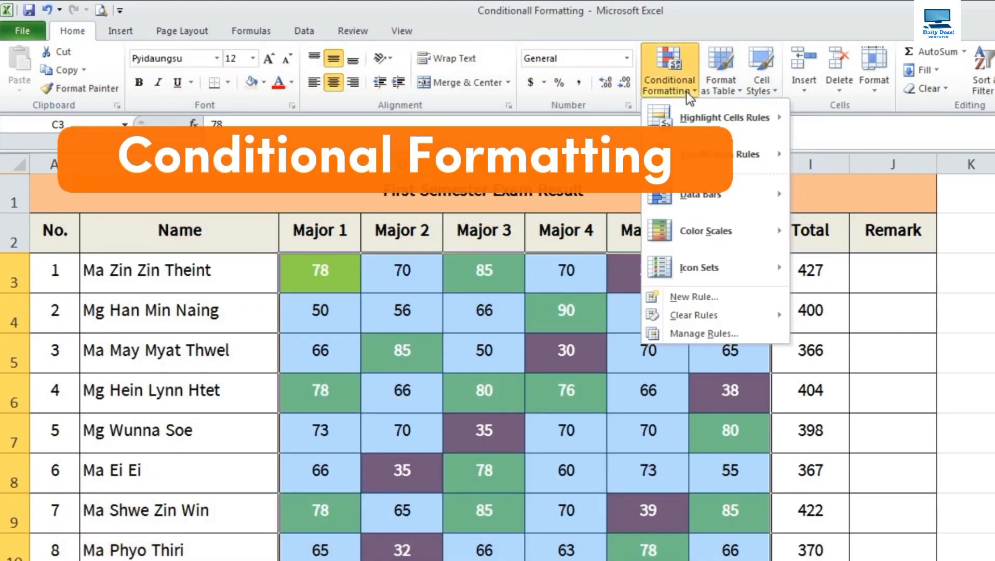
mouse_move(690, 121)
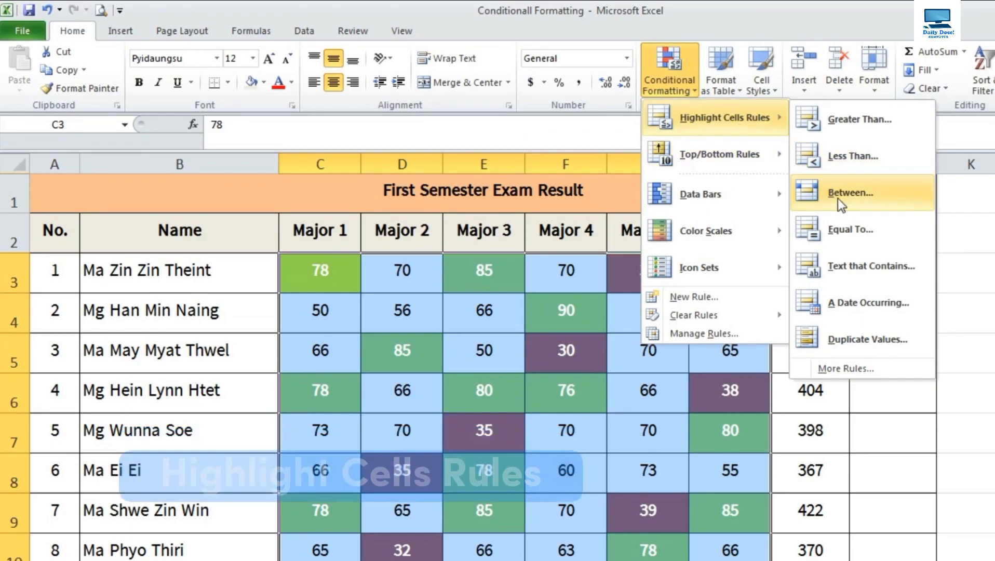
left_click(868, 194)
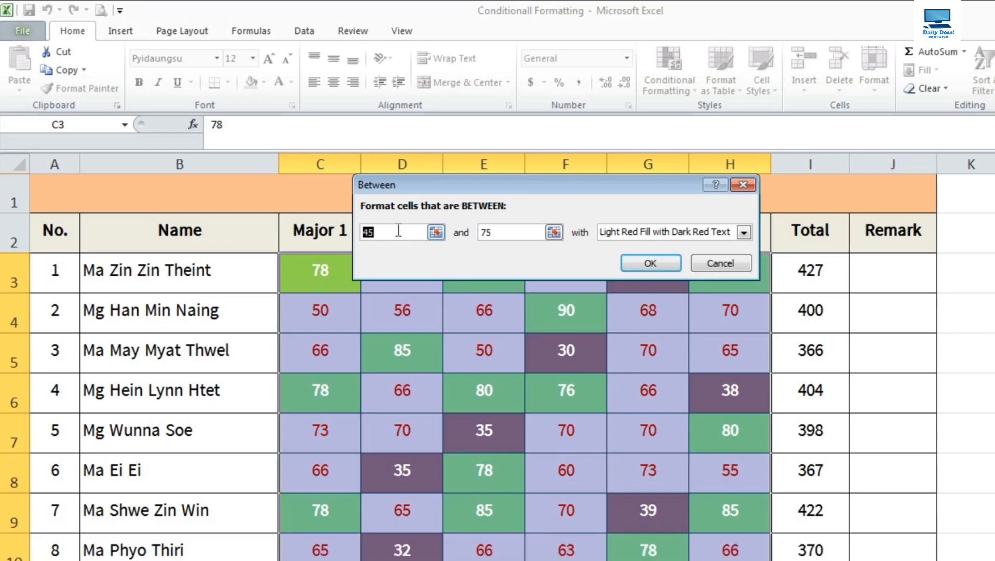
type("90")
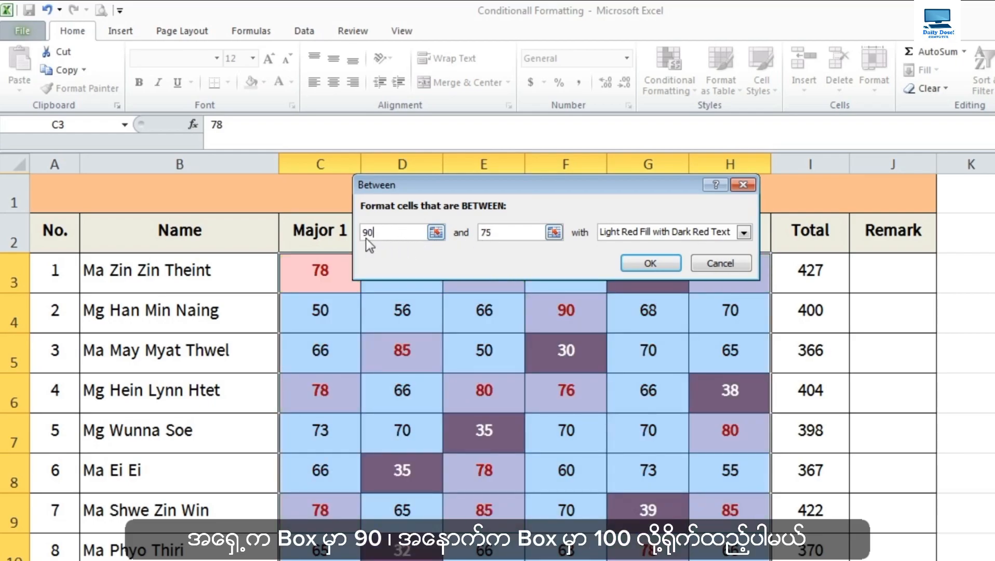
type("100")
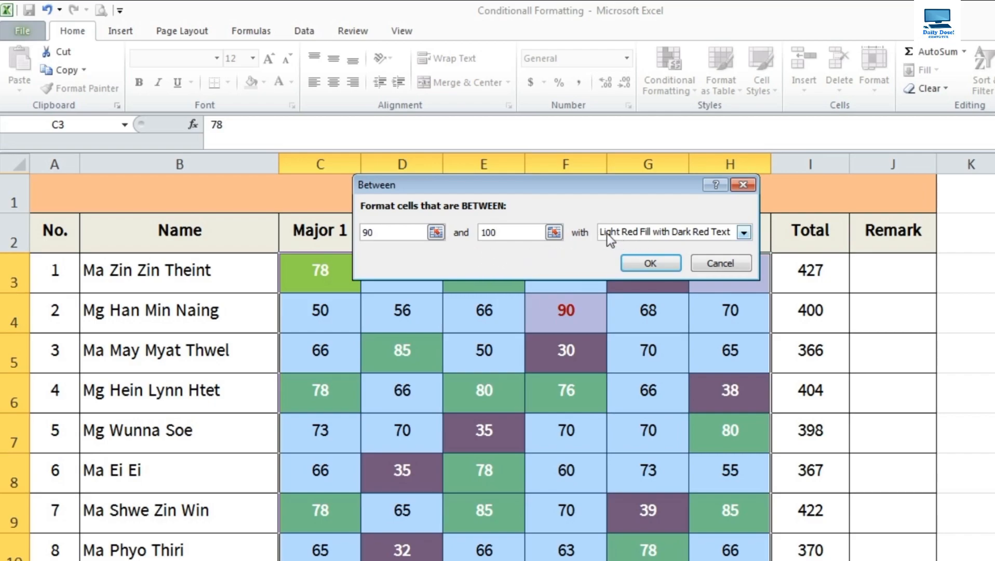
Step: Choose a custom format for the Between rule and set its background fill to orange from the standard colors
left_click(624, 233)
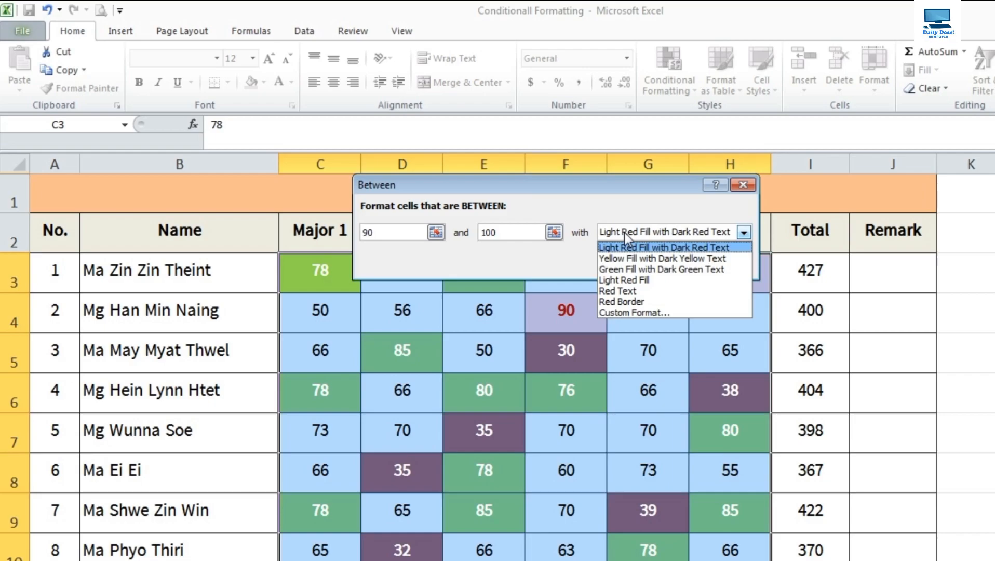
left_click(648, 313)
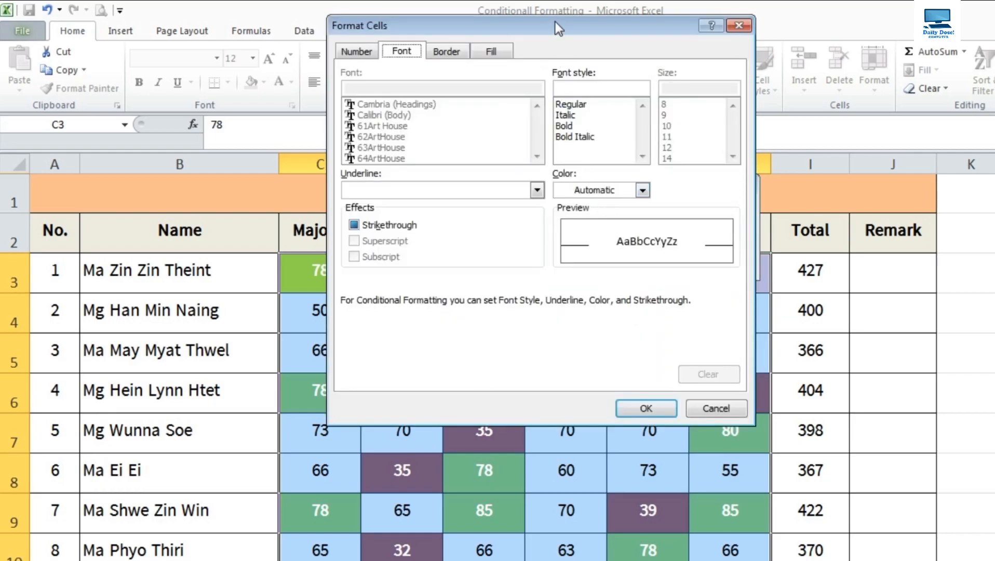
left_click_drag(555, 21, 547, 90)
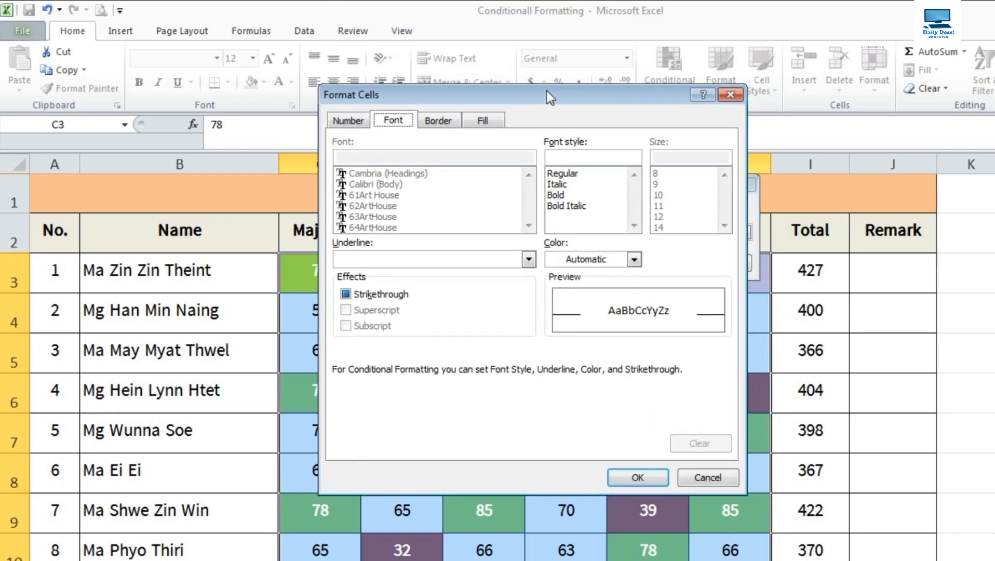
left_click(485, 125)
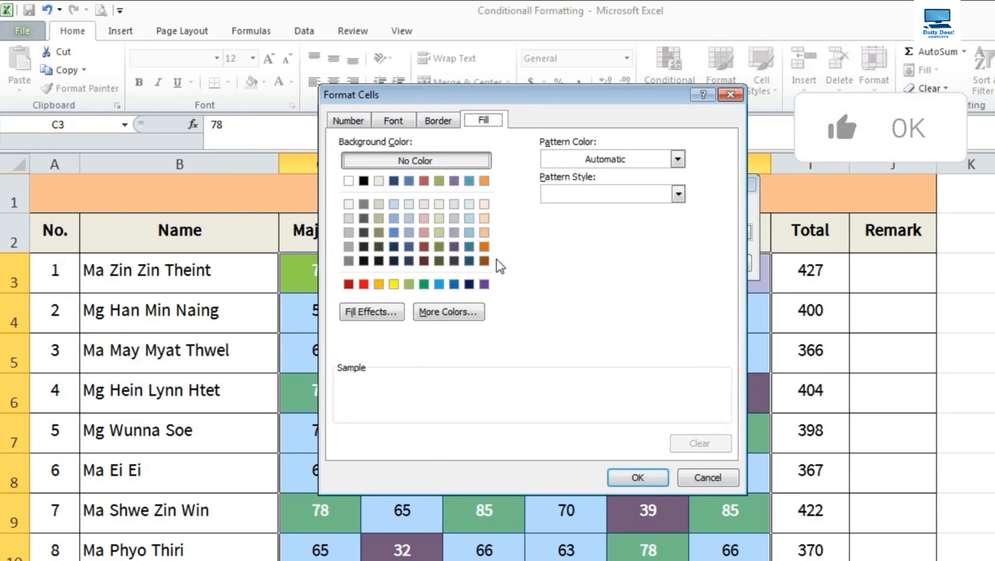
left_click(381, 283)
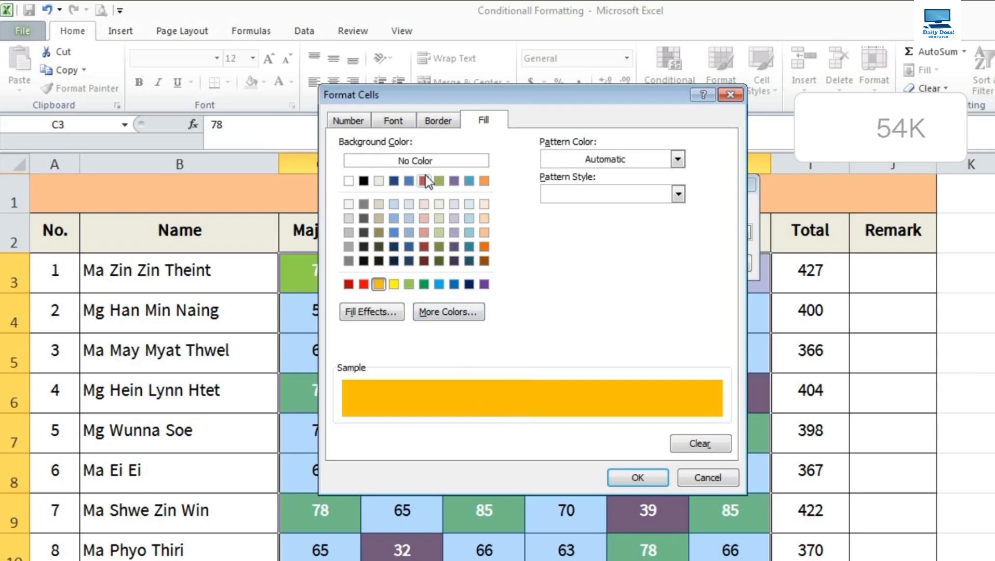
Step: Set the custom format's font to bold and black, and apply the Between rule to the marks
left_click(399, 125)
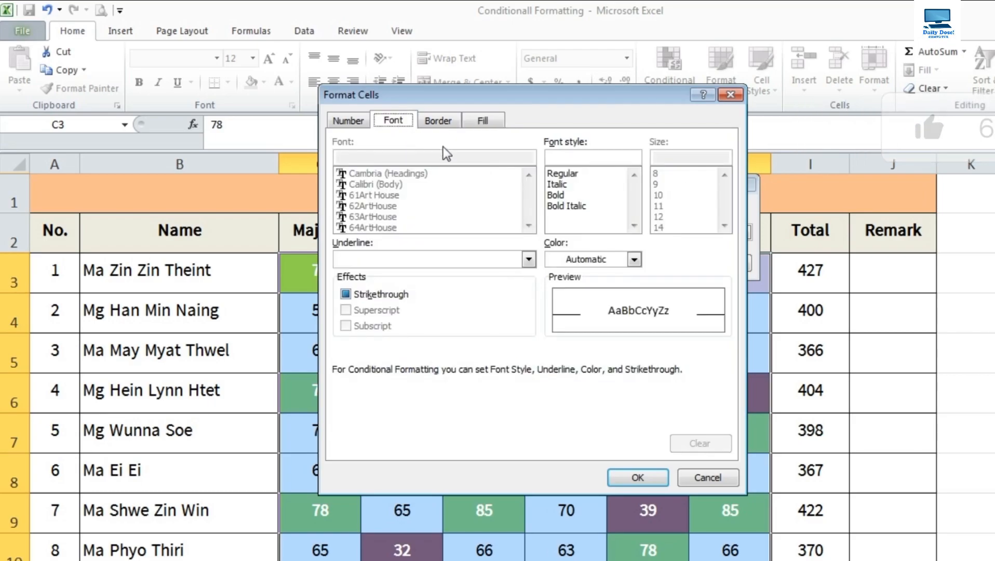
left_click(557, 196)
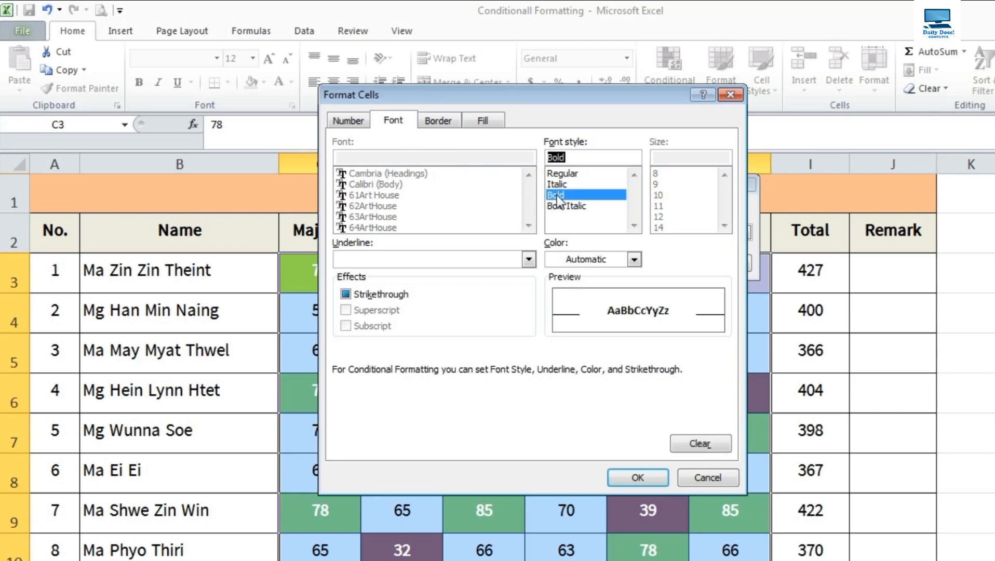
left_click(603, 260)
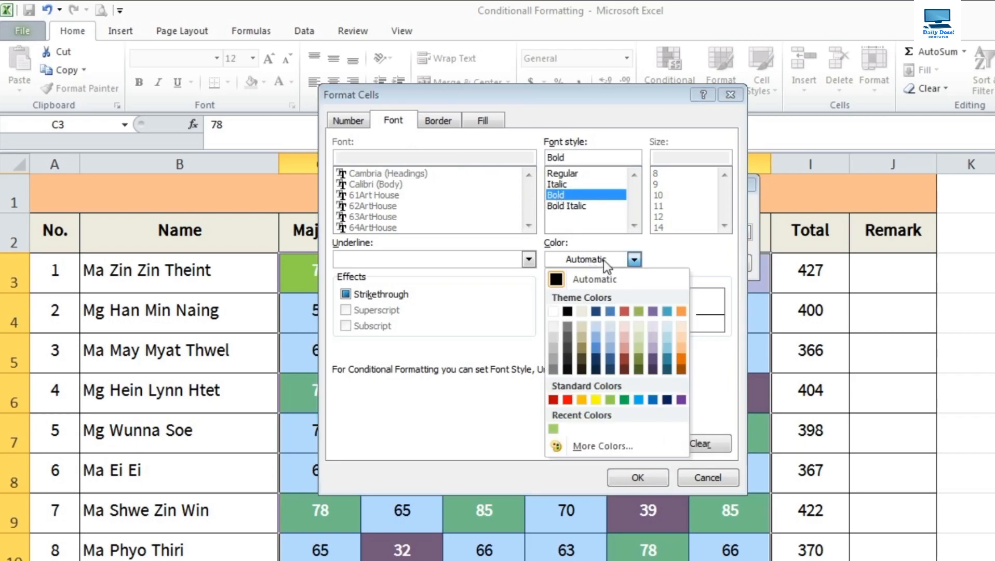
left_click(568, 311)
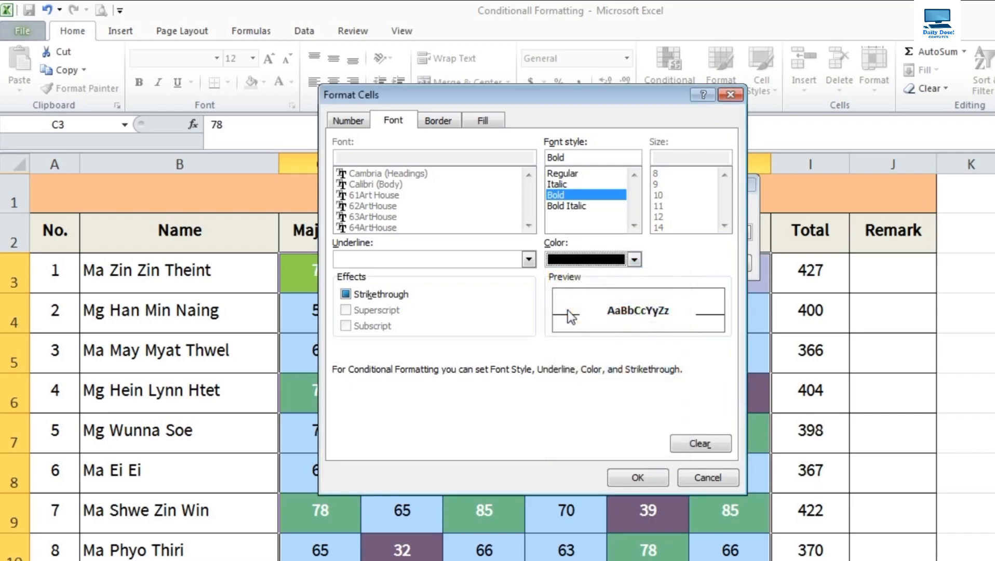
left_click(639, 477)
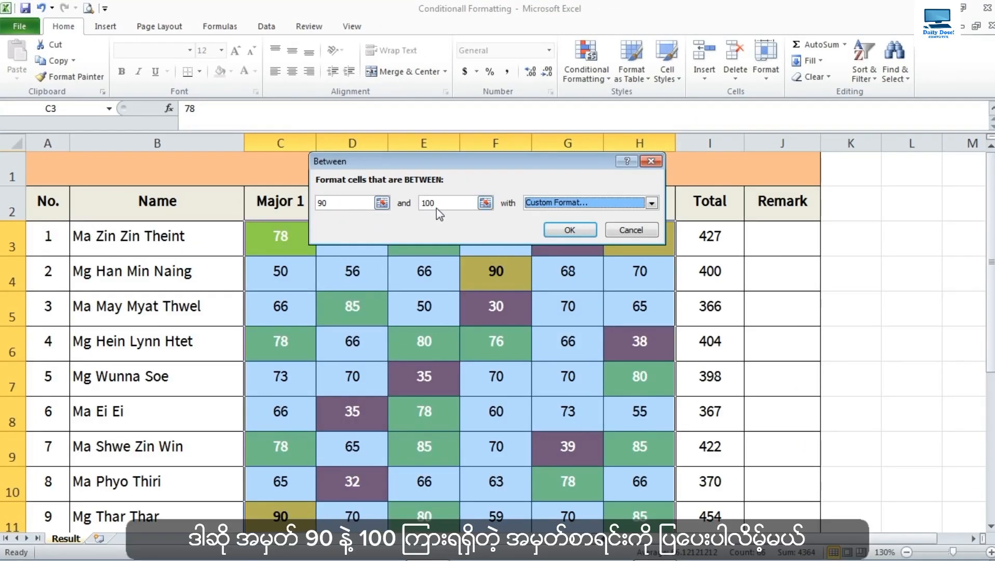
left_click(570, 230)
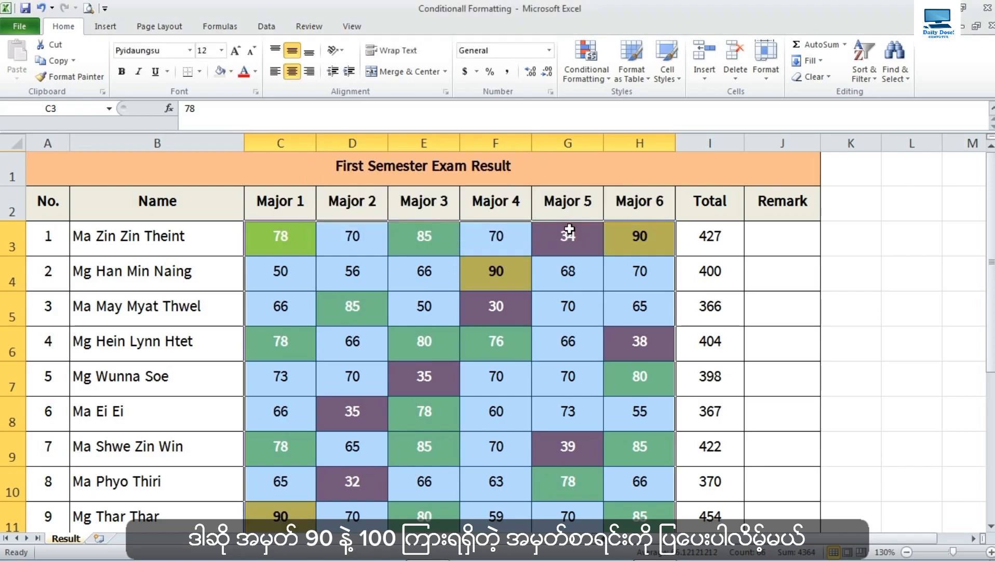
Step: Examine the orange cells throughout the result table to check which students' marks the Between rule picks out
left_click(571, 330)
scroll(571, 330, "down", 2)
scroll(571, 331, "up", 2)
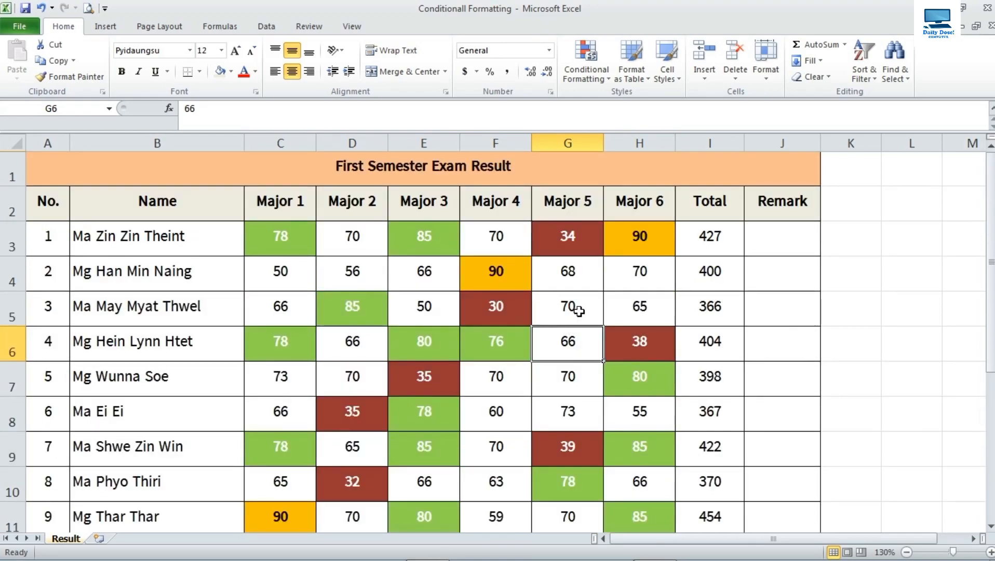
left_click(640, 237)
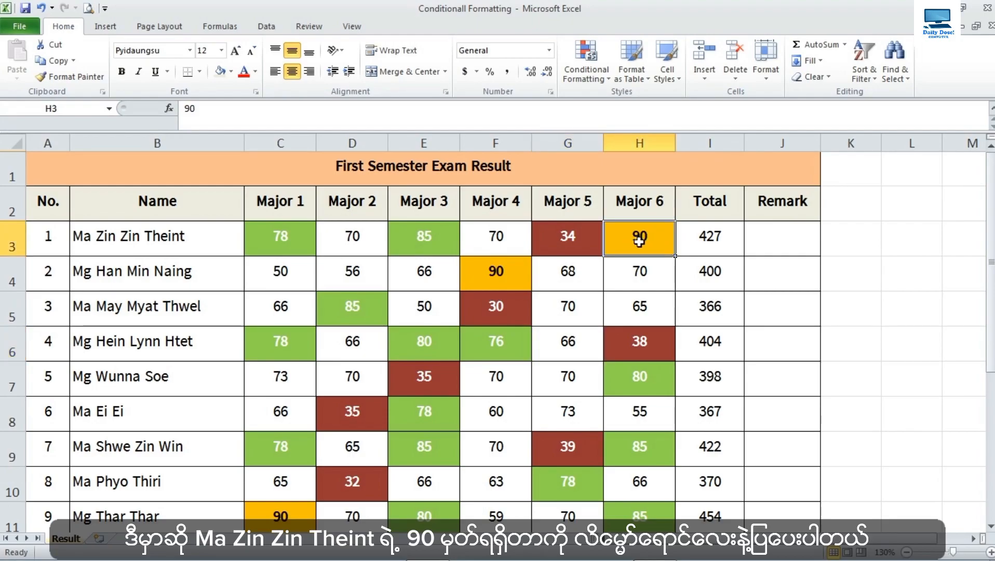
left_click(191, 240)
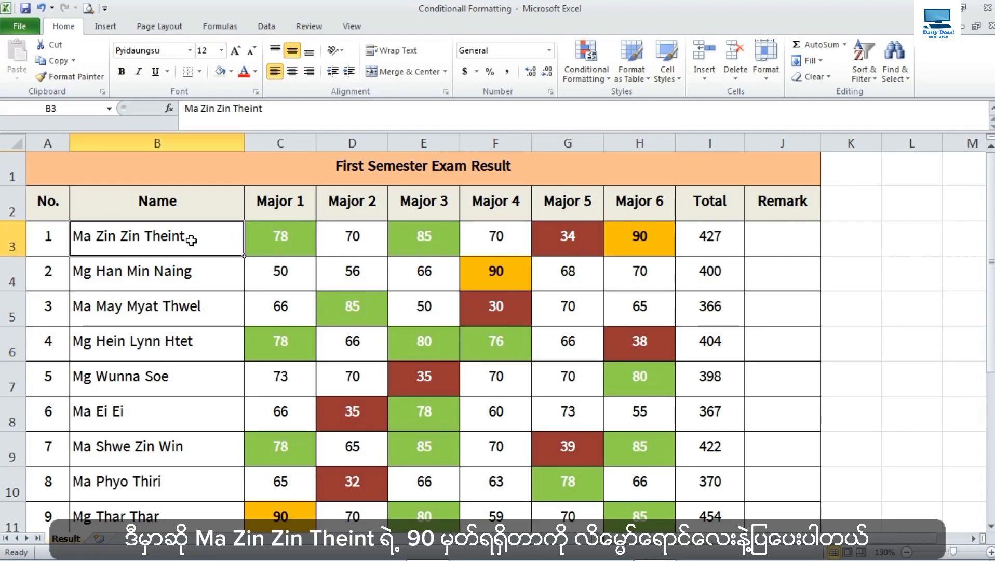
left_click(611, 239)
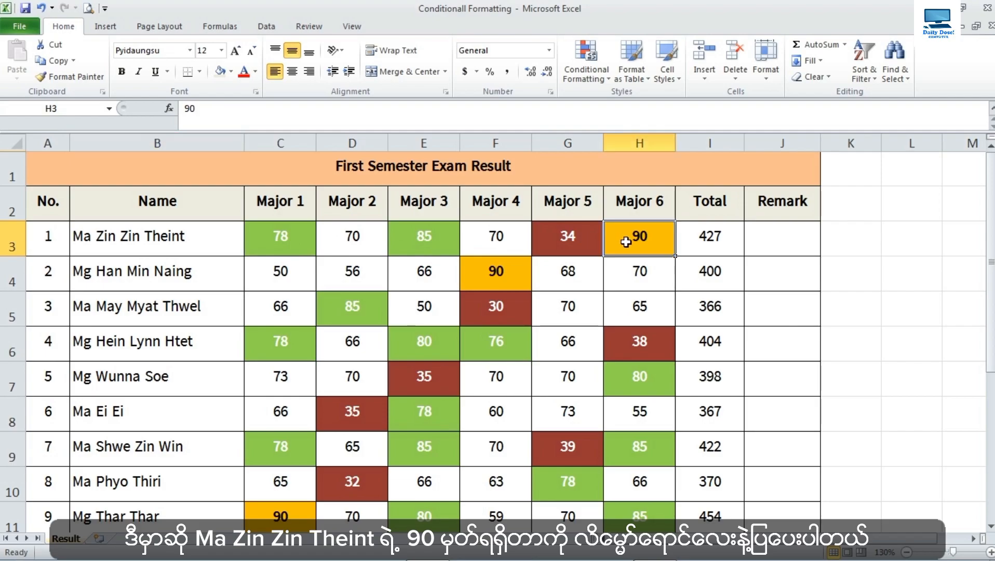
left_click(193, 278)
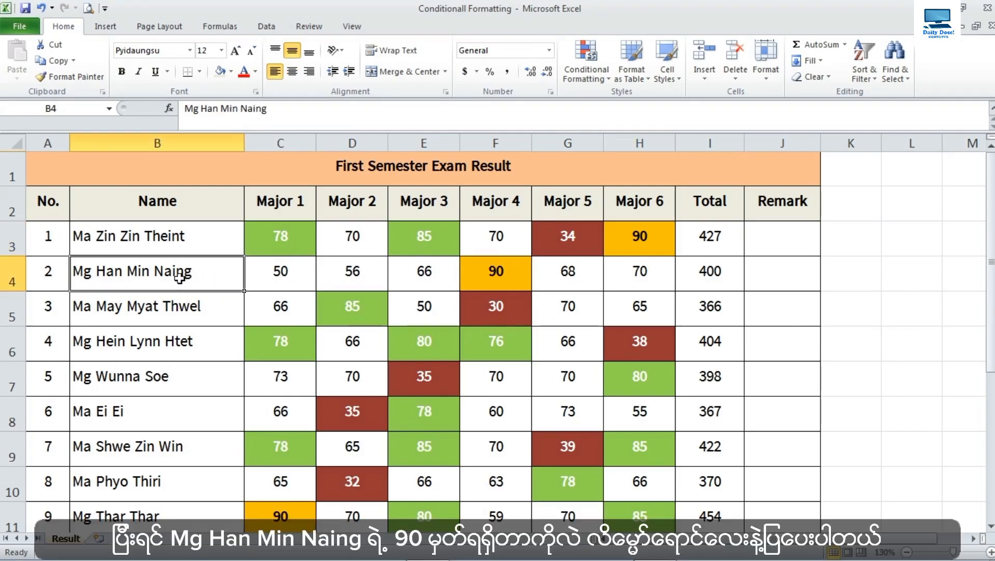
left_click(488, 279)
scroll(486, 280, "down", 1)
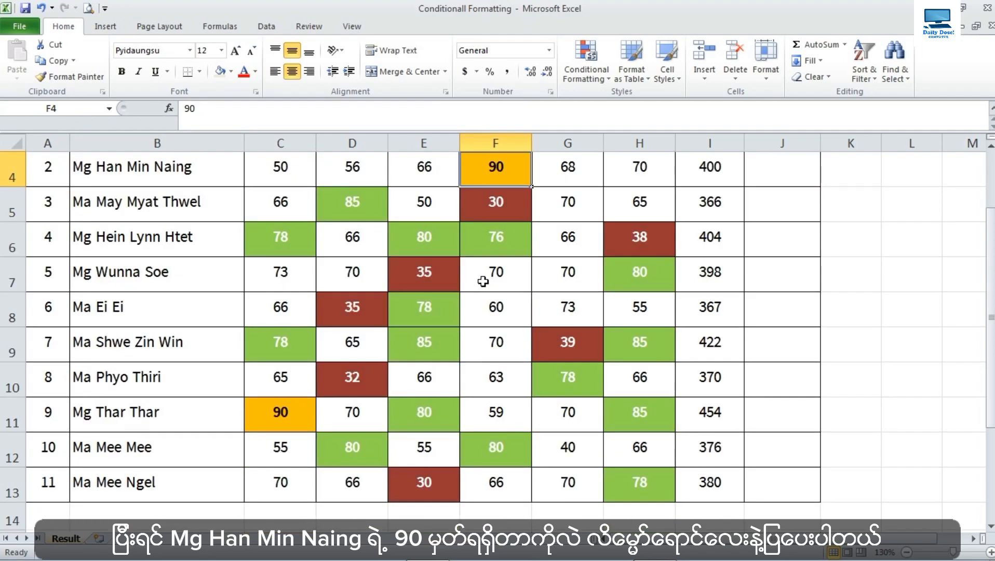
left_click(146, 418)
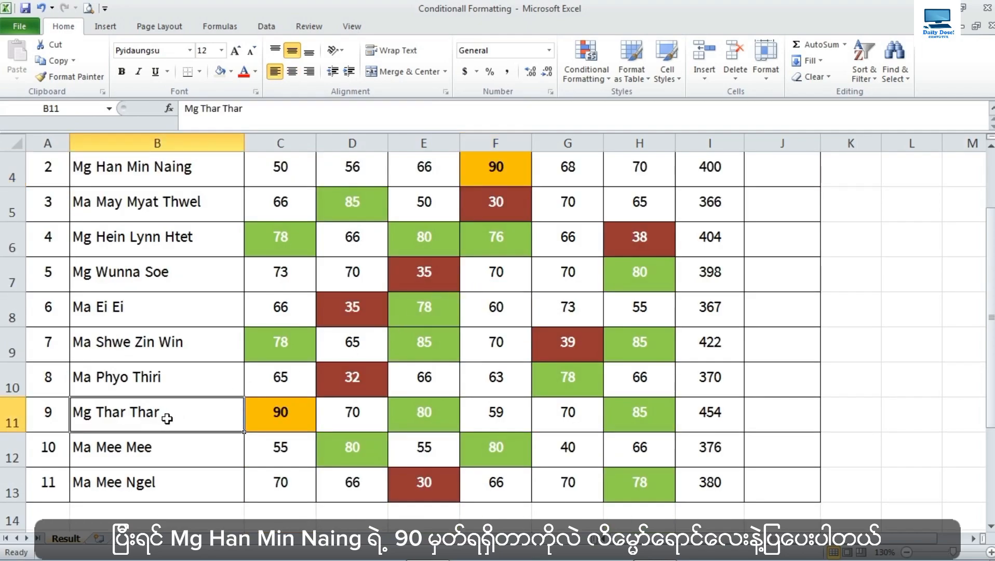
left_click(275, 419)
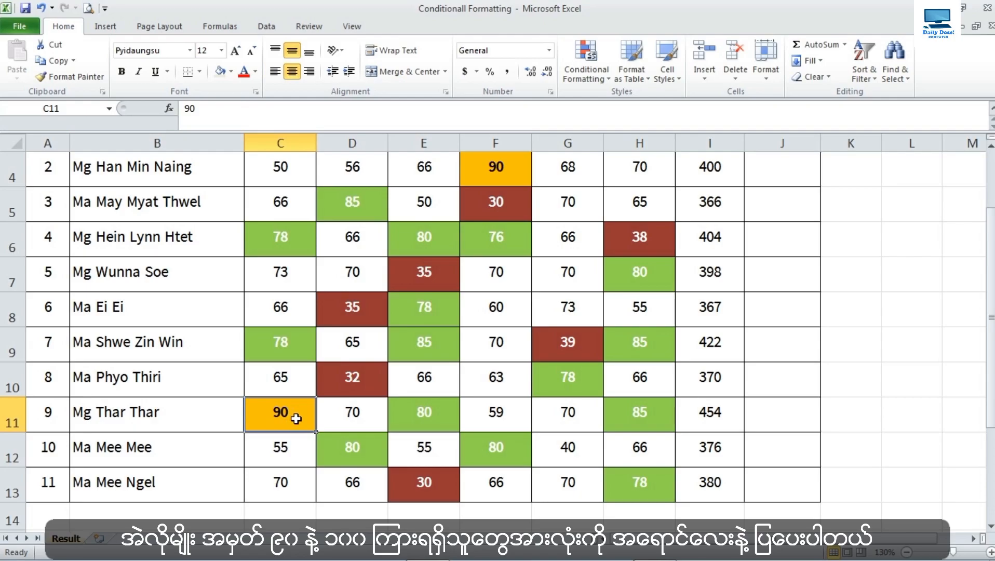
Step: Start an Equal To conditional formatting rule on the Major 1 to Major 6 marks (C3:H13) with the value 100
scroll(296, 419, "up", 1)
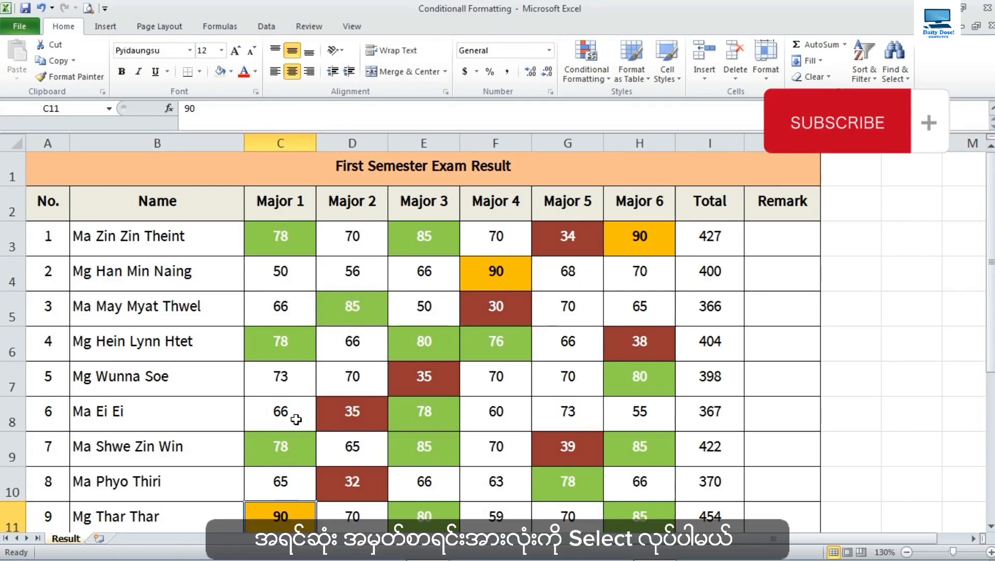
left_click(279, 238)
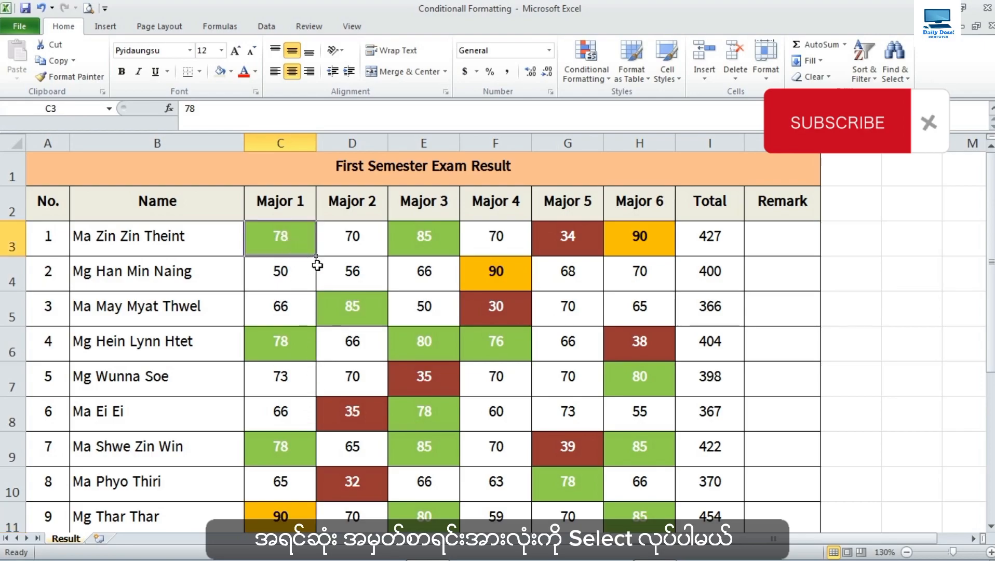
scroll(342, 288, "down", 1)
scroll(341, 287, "down", 1)
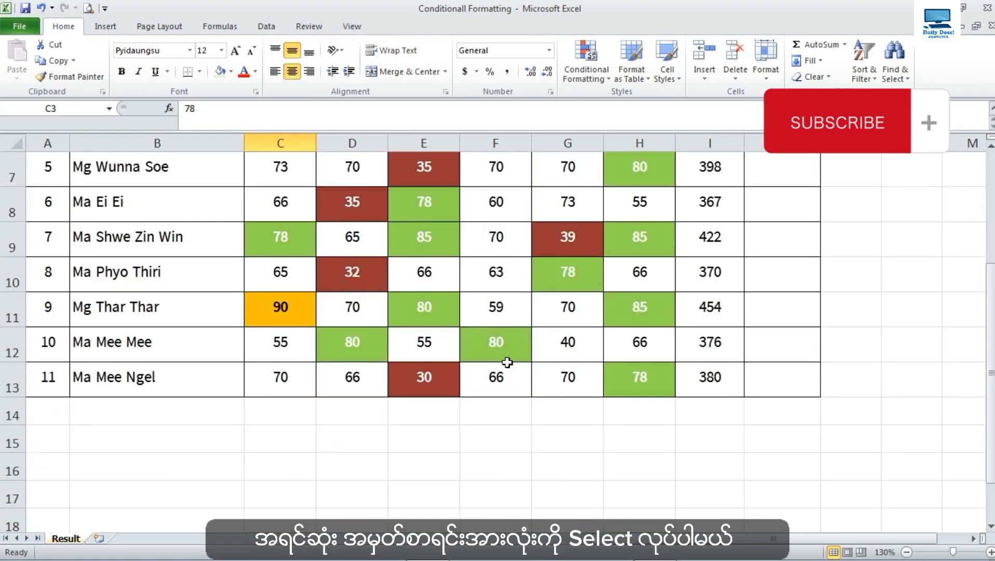
left_click(615, 381, "shift")
scroll(615, 381, "up", 2)
scroll(615, 381, "down", 2)
scroll(615, 381, "up", 2)
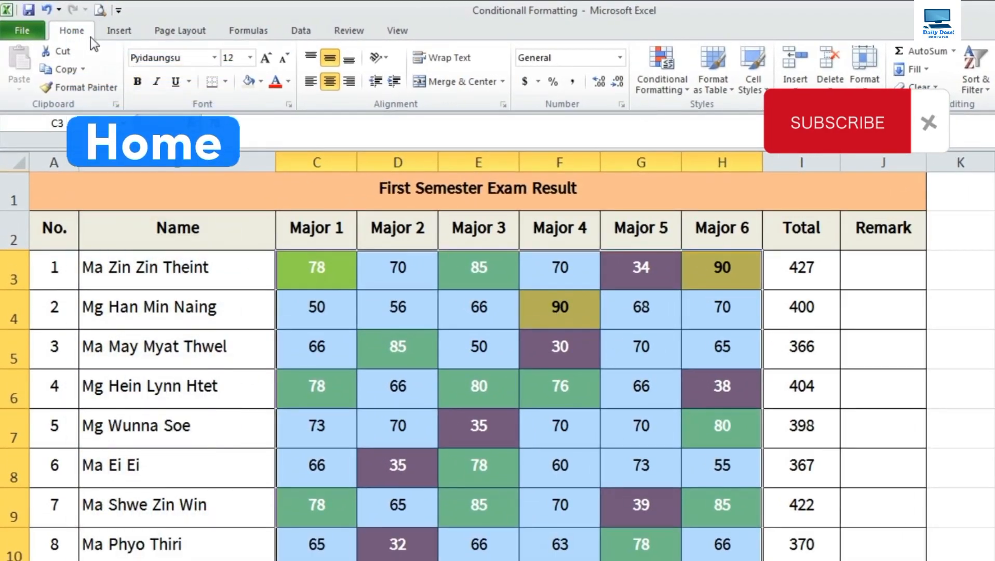
left_click(673, 89)
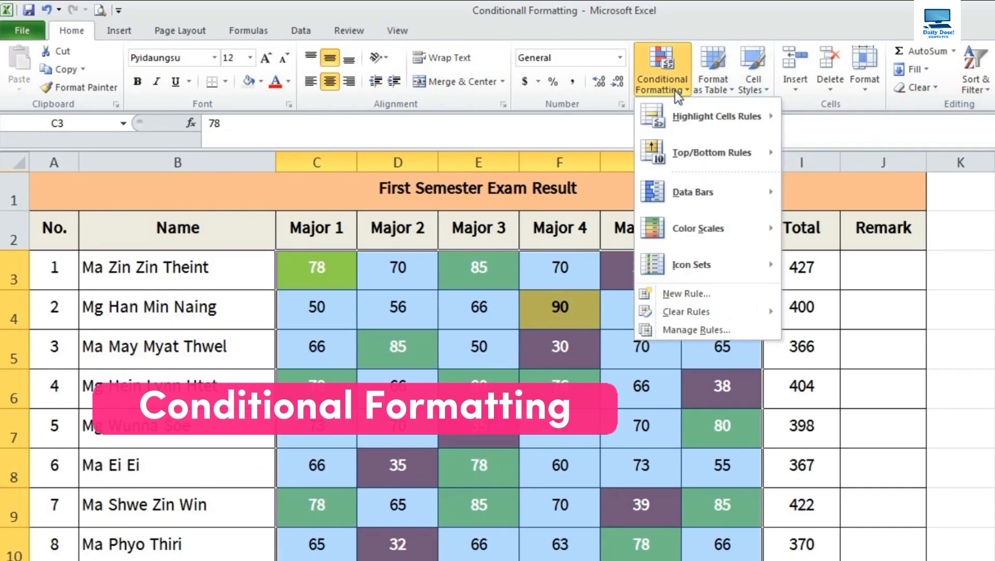
mouse_move(686, 124)
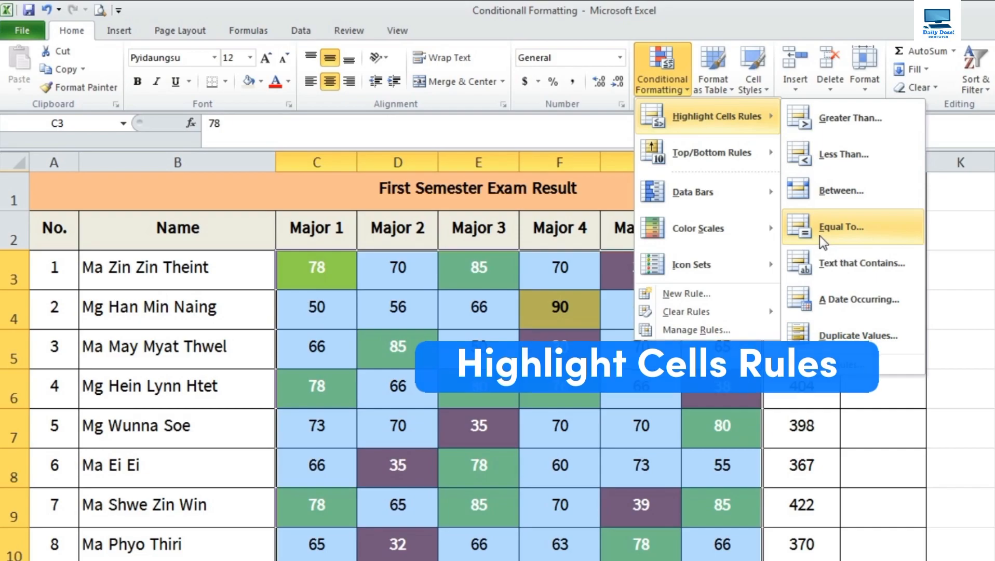
left_click(852, 230)
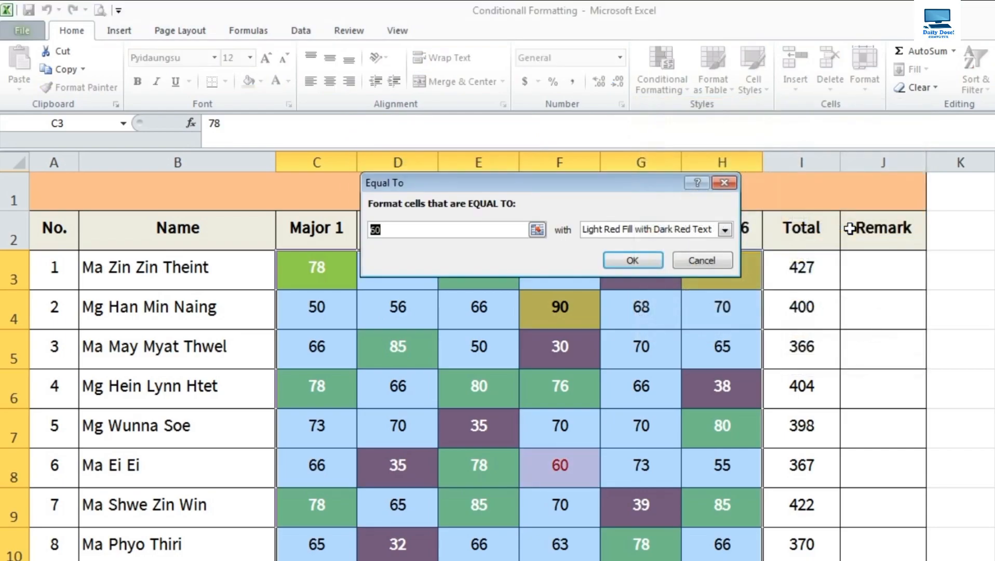
left_click_drag(505, 180, 513, 186)
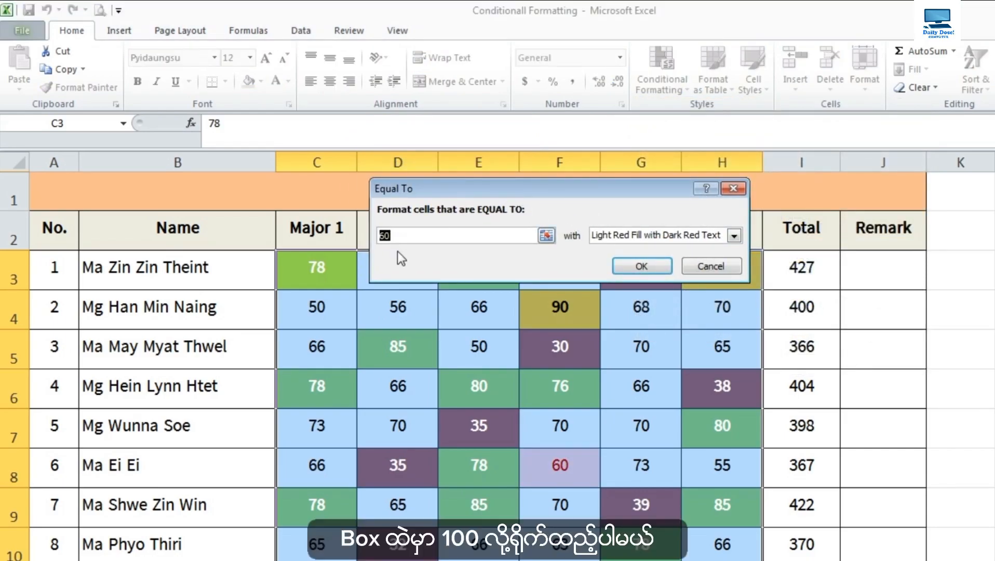
type("100")
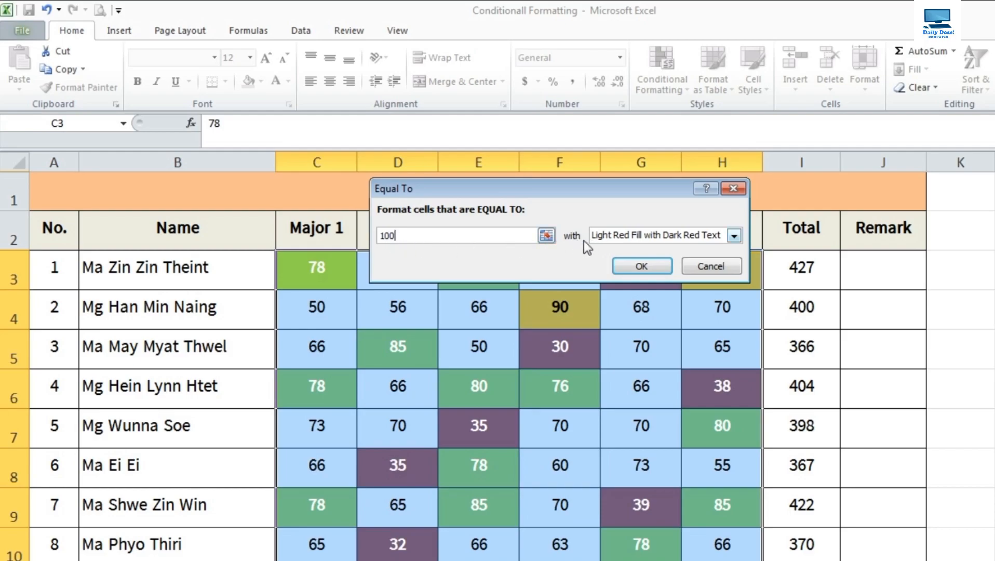
Step: Choose a custom format for the Equal To rule and set its background fill to a medium blue theme color
left_click(636, 235)
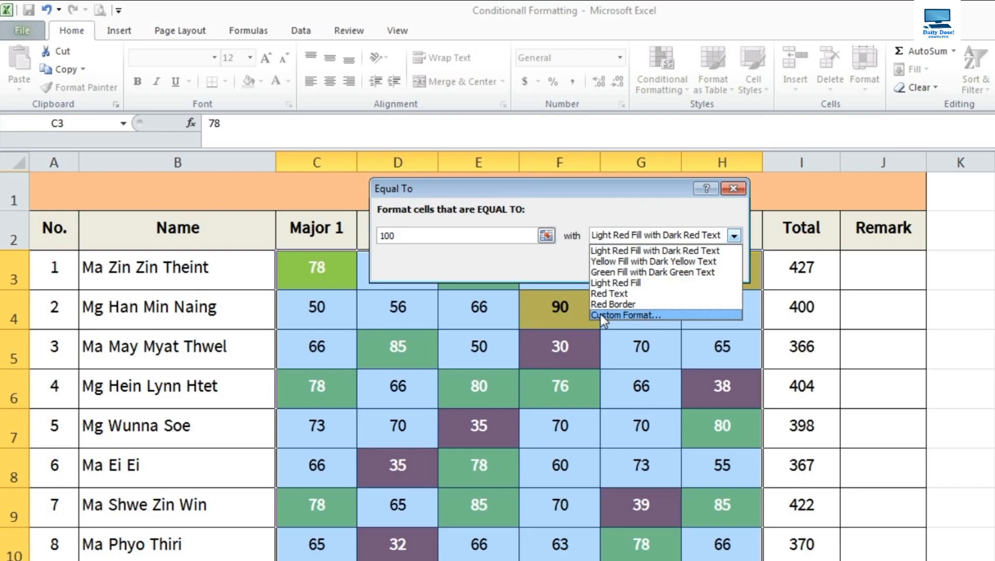
left_click(647, 315)
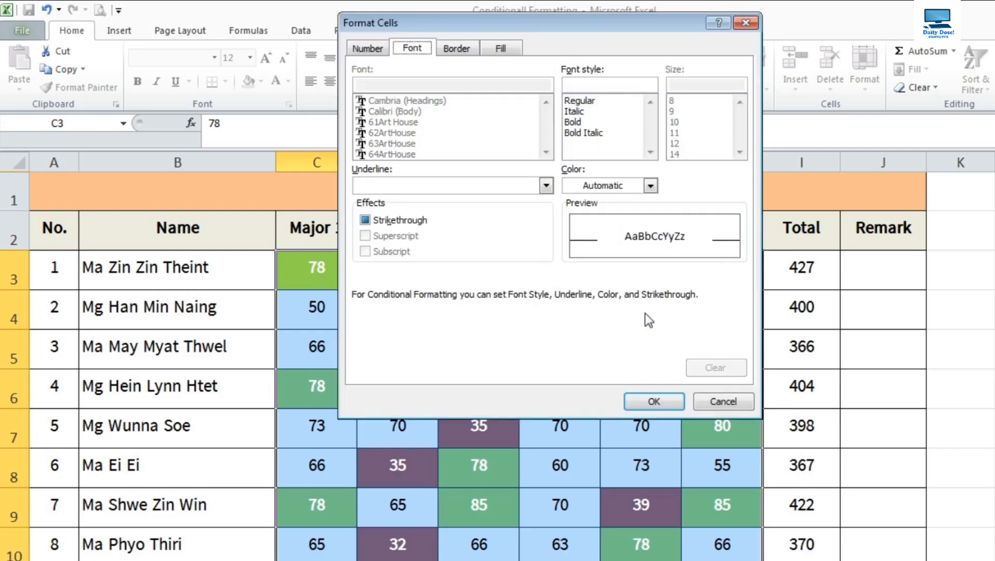
left_click_drag(542, 25, 530, 79)
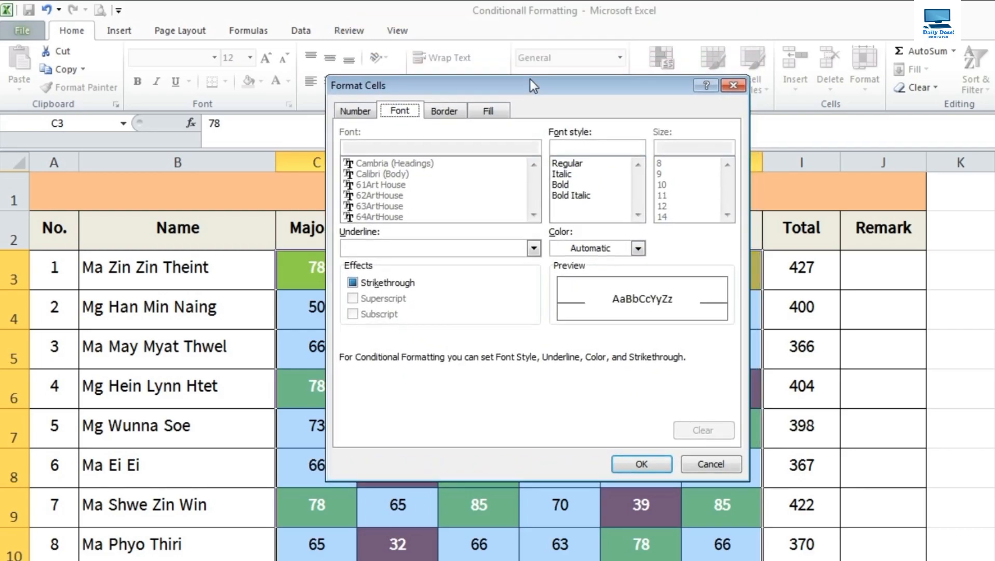
left_click(491, 111)
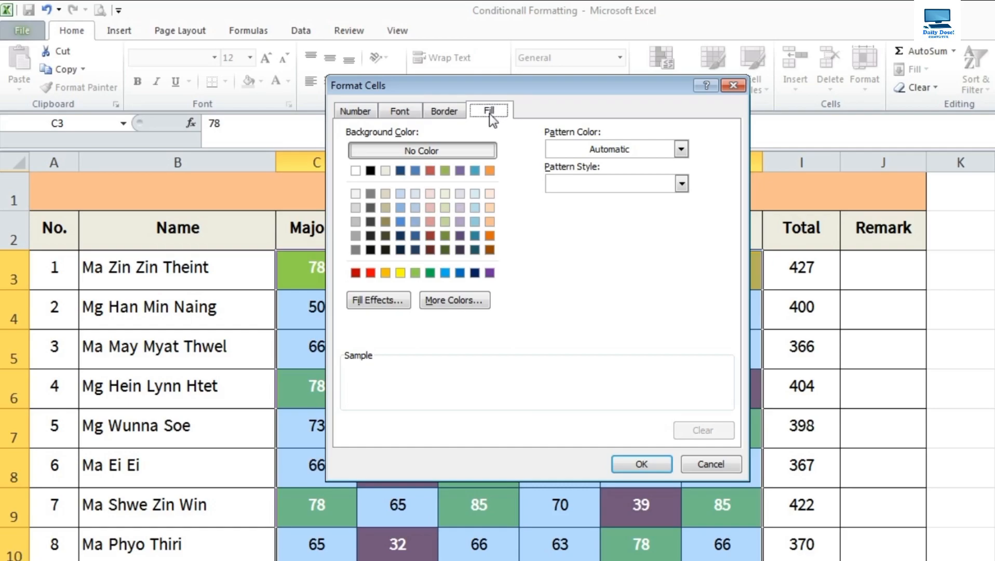
left_click(396, 223)
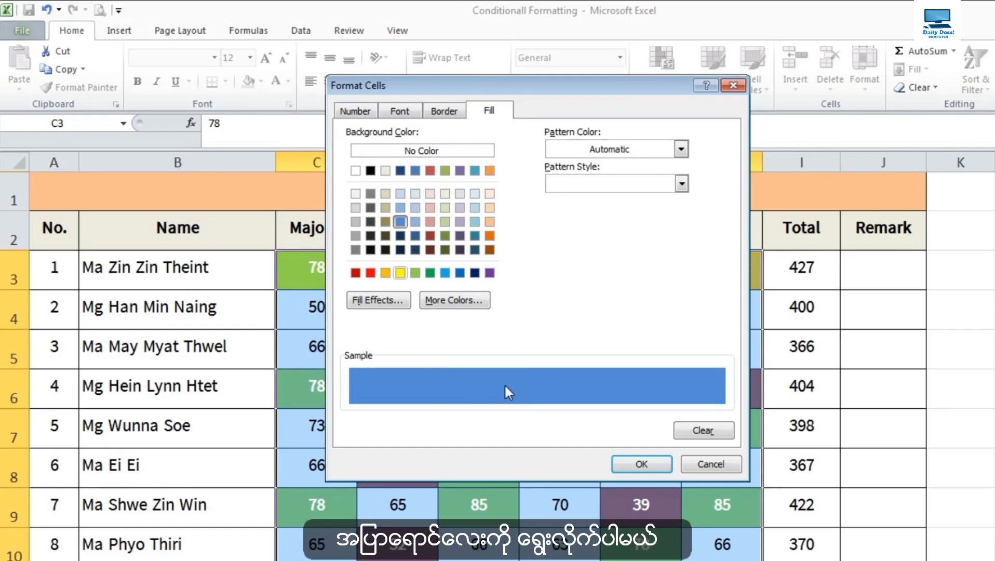
Step: Set the custom format's font to bold and white, and apply the Equal To rule to the marks
left_click(403, 112)
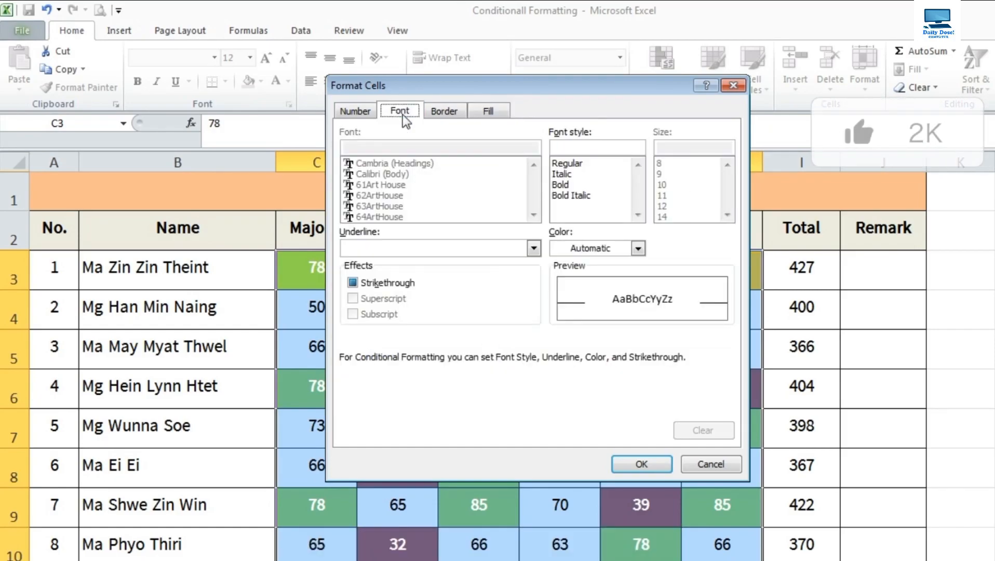
left_click(555, 176)
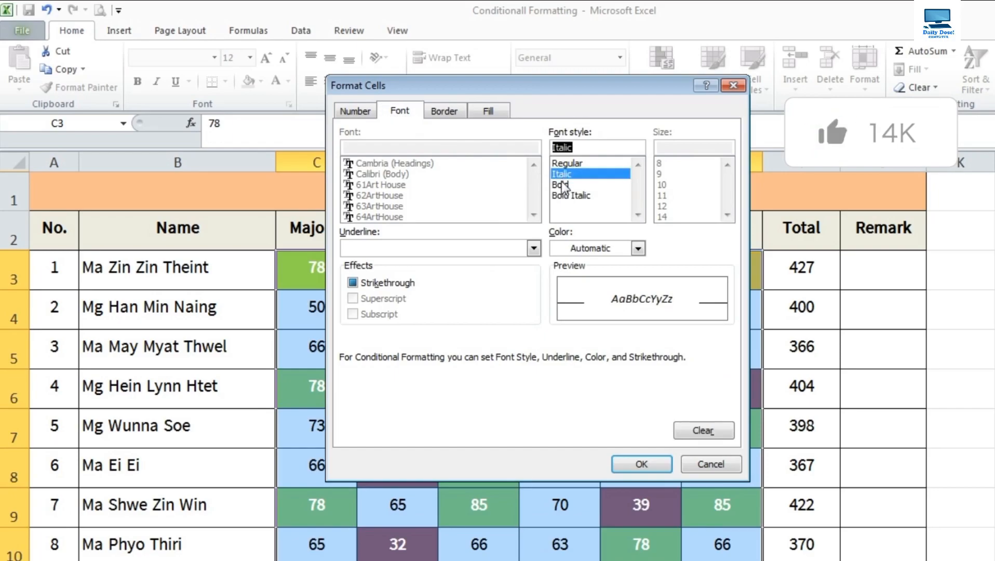
left_click(564, 184)
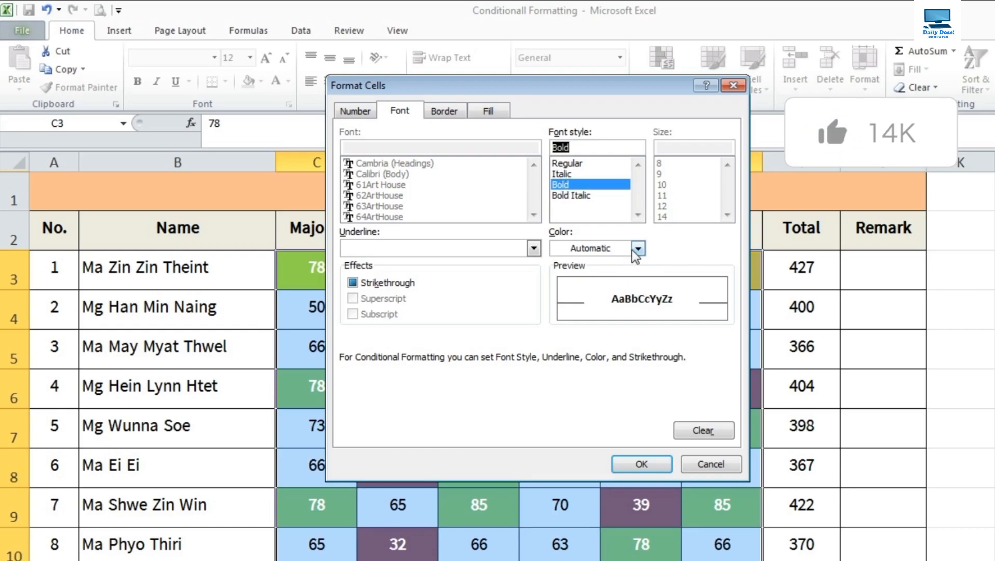
left_click(609, 250)
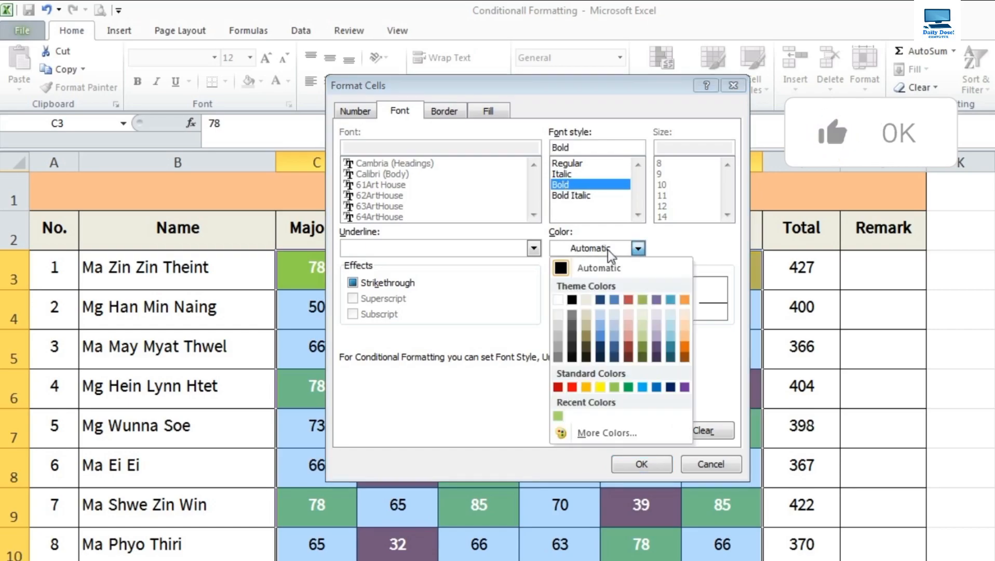
left_click(559, 300)
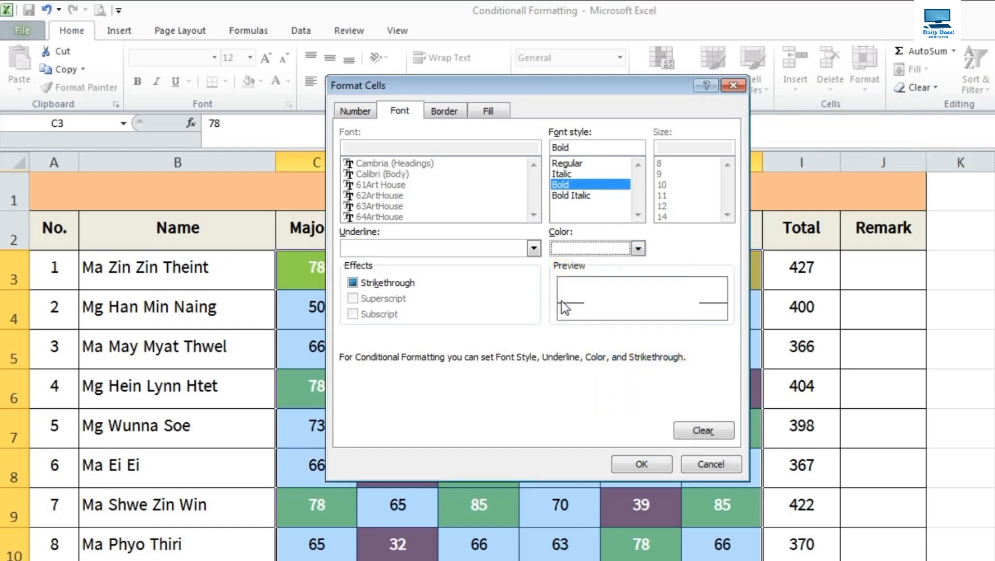
left_click(642, 464)
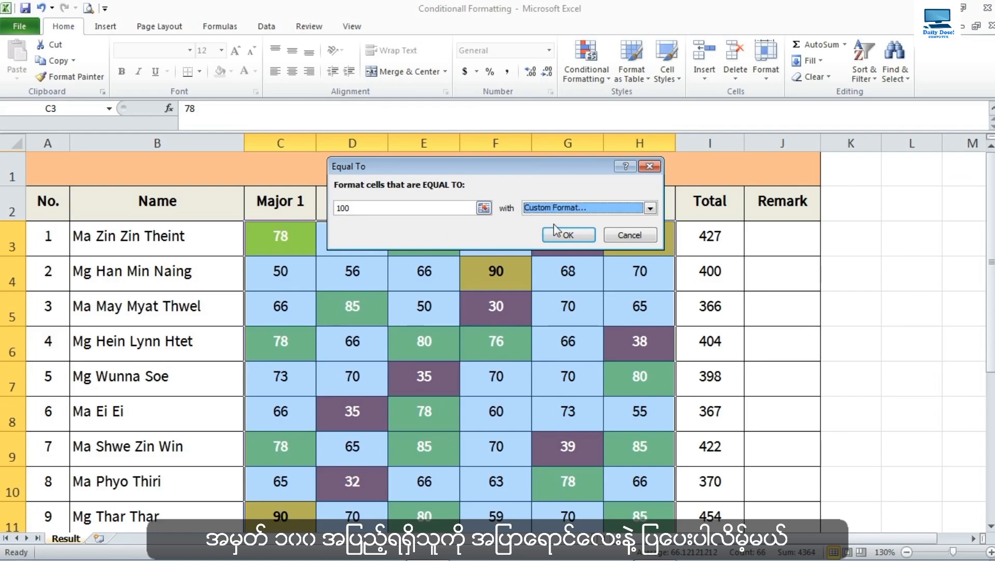
left_click(568, 236)
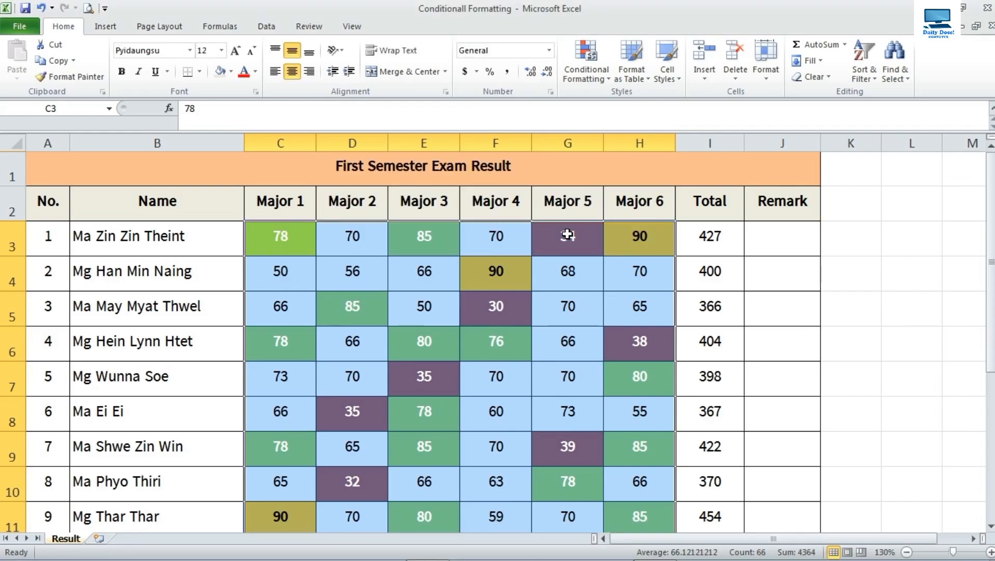
Step: Examine the whole result table to check whether the Equal To rule highlights any marks in blue
left_click(576, 270)
scroll(576, 269, "down", 3)
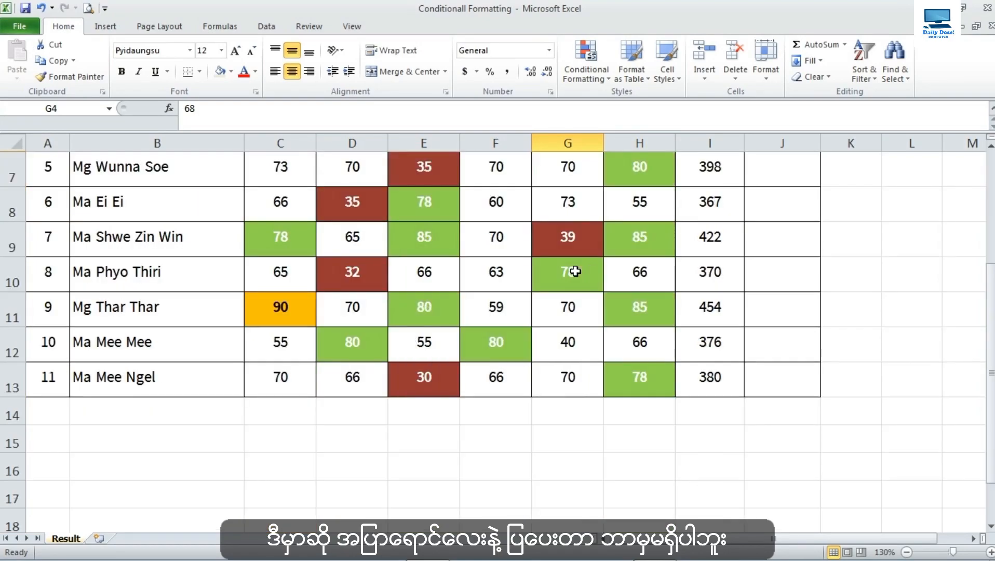
scroll(574, 271, "up", 1)
scroll(574, 270, "up", 1)
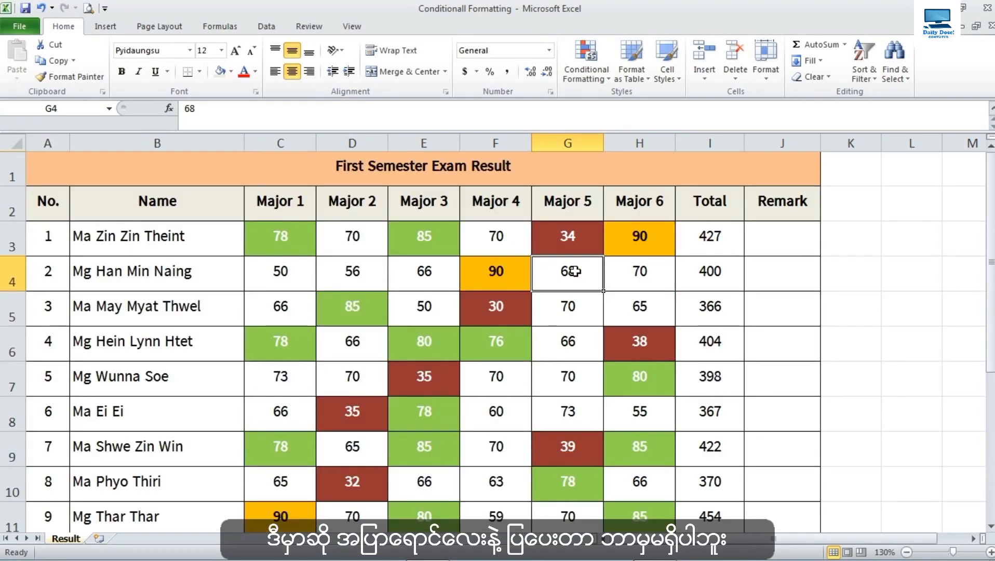
scroll(575, 271, "down", 1)
scroll(575, 270, "up", 1)
scroll(575, 271, "down", 1)
scroll(575, 271, "up", 1)
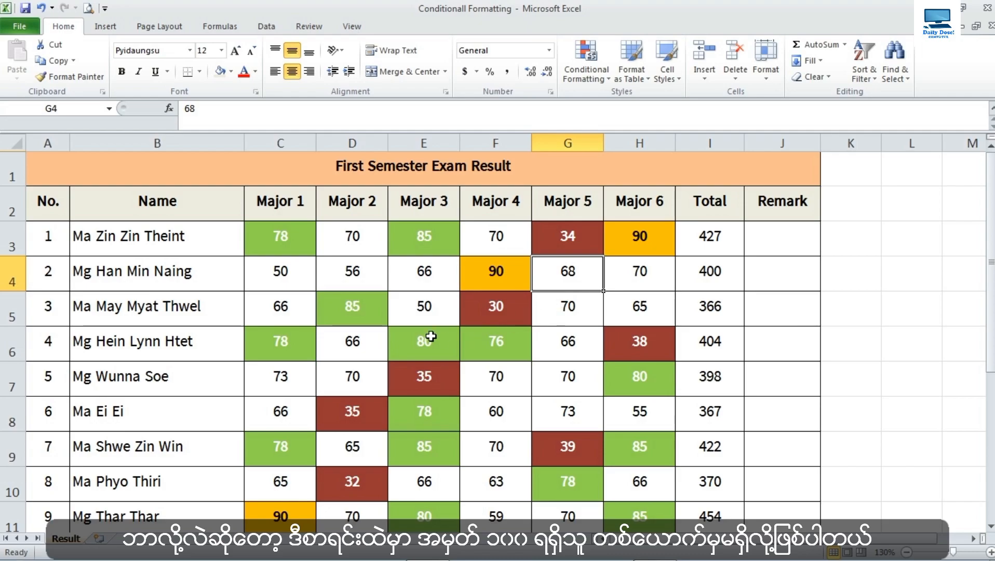
Step: Change student No. 2's Major 2 mark (D4) to 100 to test the Equal To rule
left_click(193, 271)
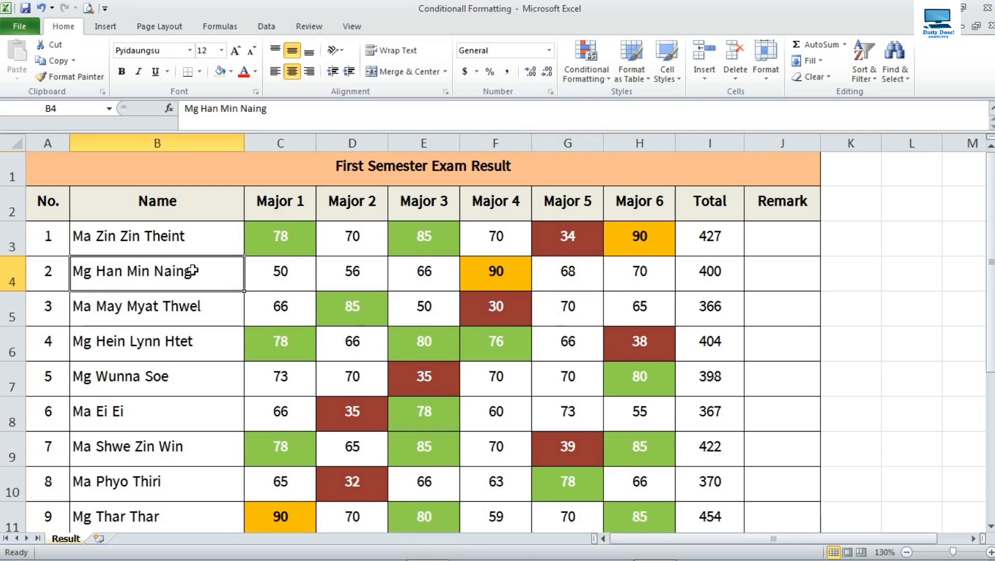
left_click(352, 275)
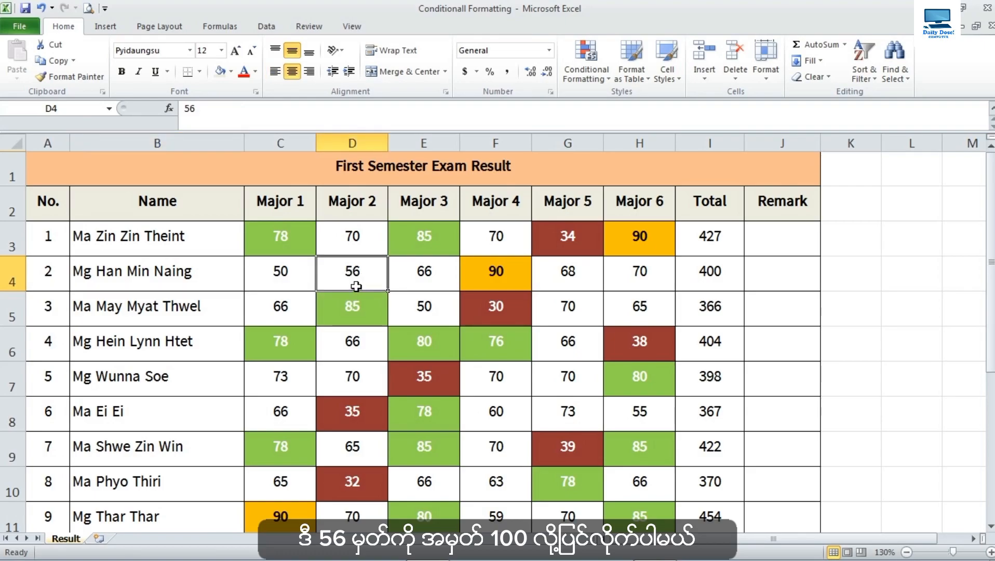
type("100")
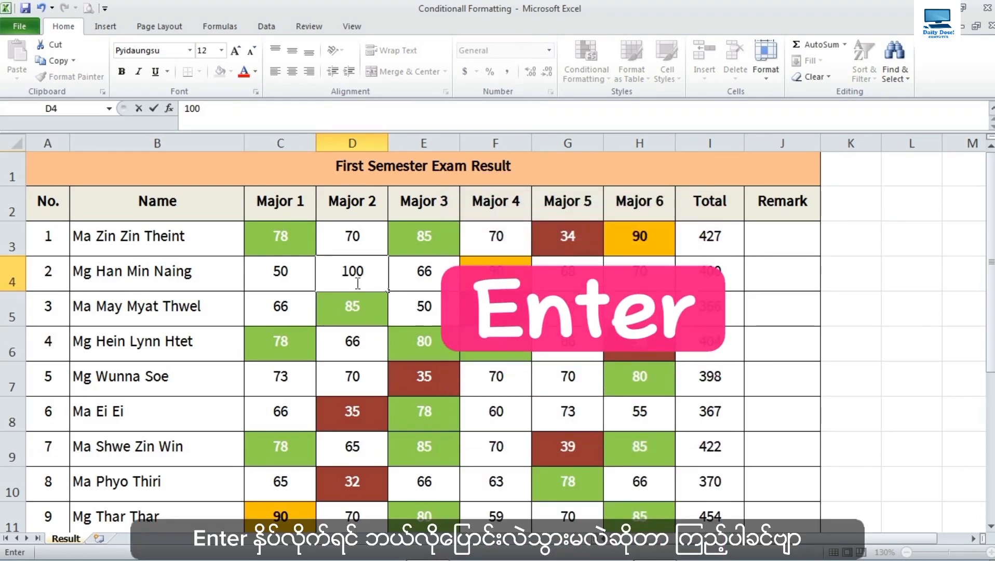
key("Return")
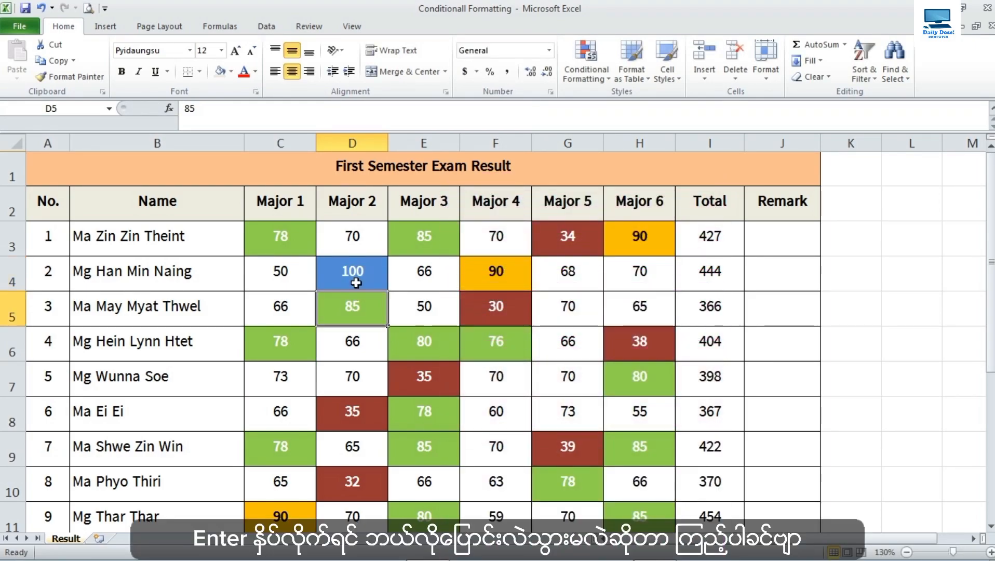
left_click(356, 282)
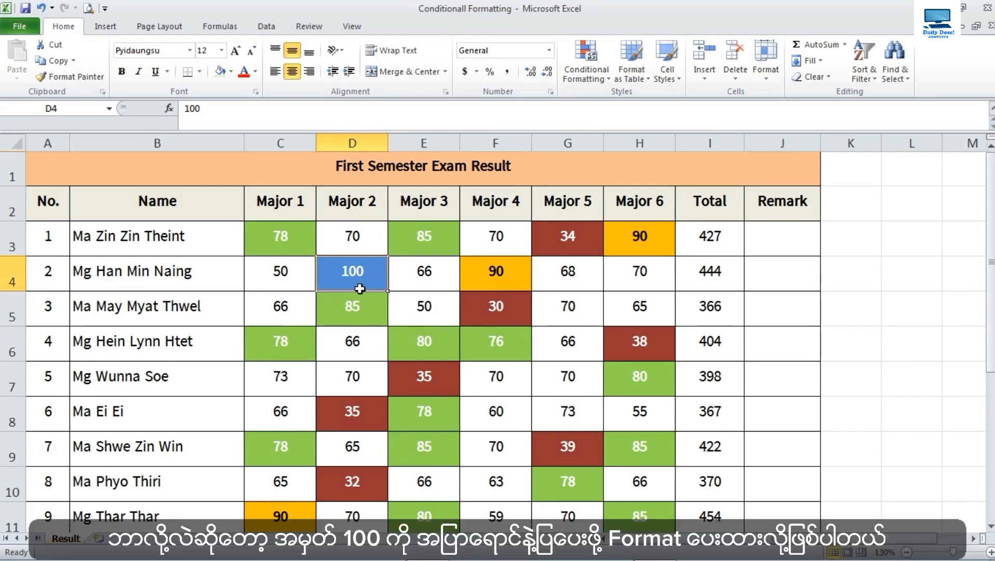
Step: Change student No. 4's Major 5 mark (G6) to 100 as a second test of the Equal To rule
left_click(561, 344)
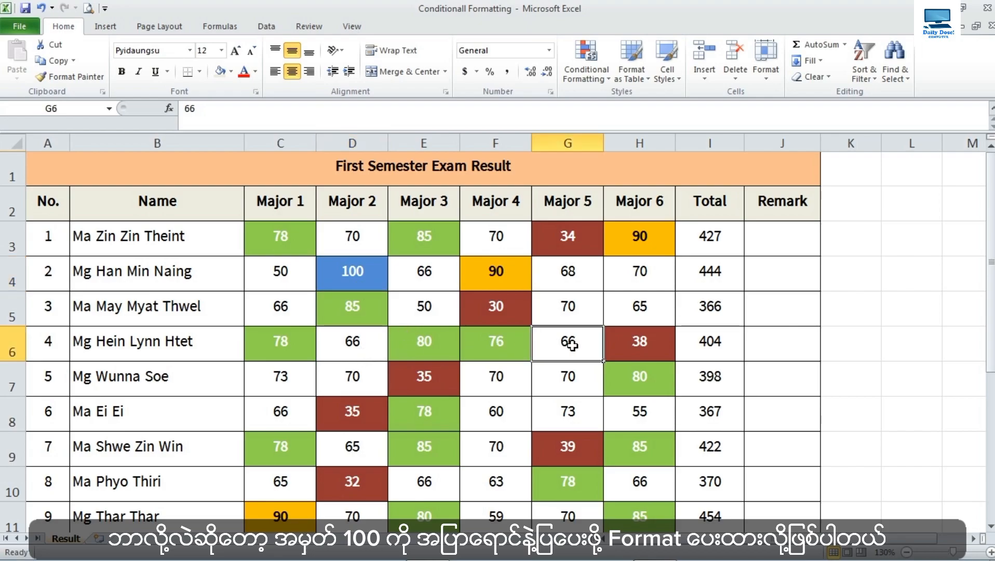
left_click(356, 285)
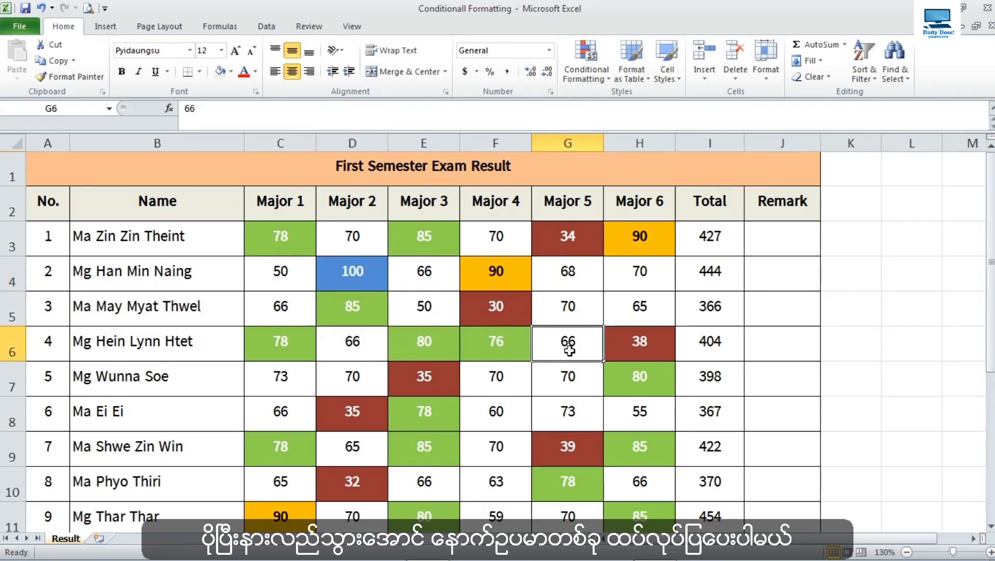
left_click(199, 346)
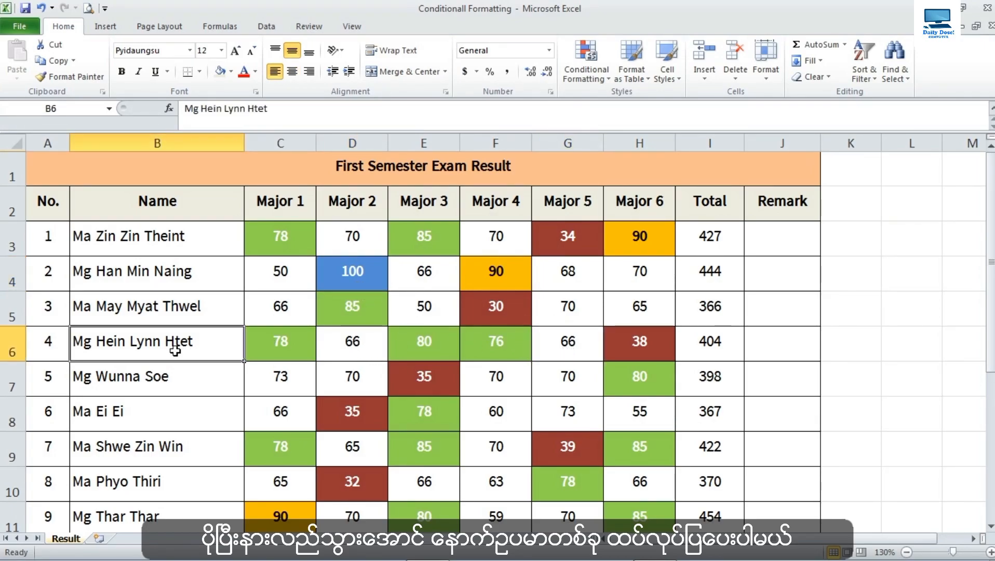
left_click(573, 345)
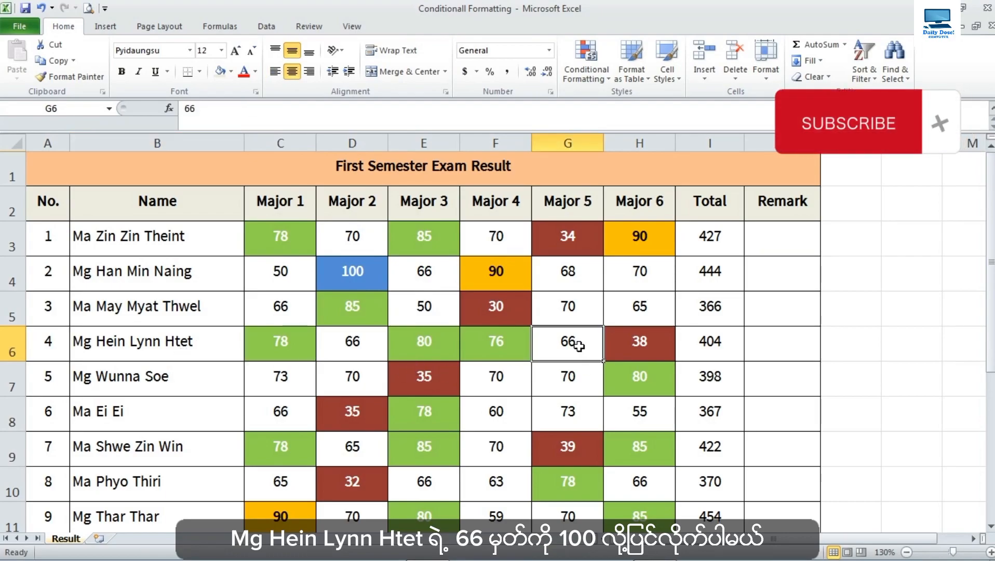
type("100")
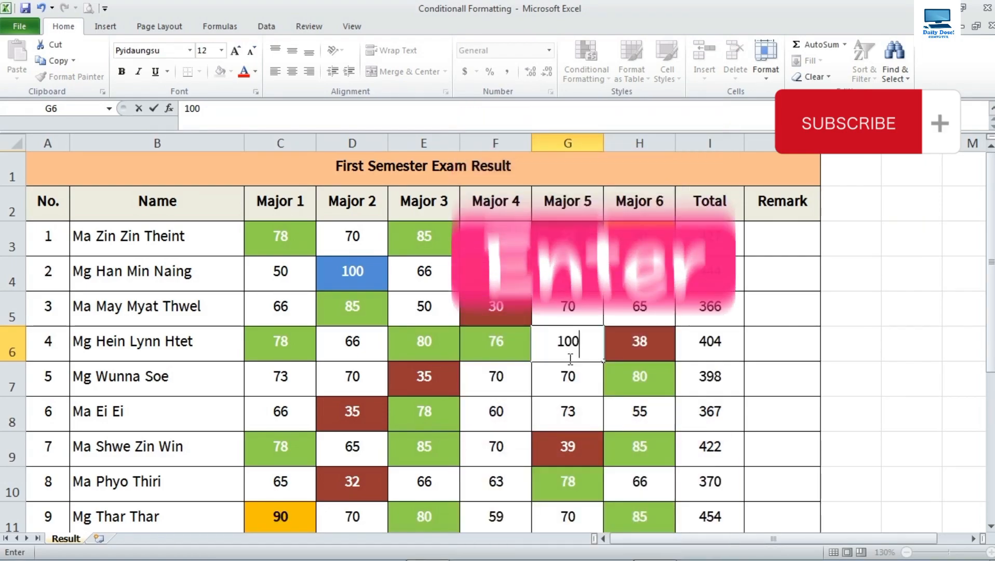
key("Return")
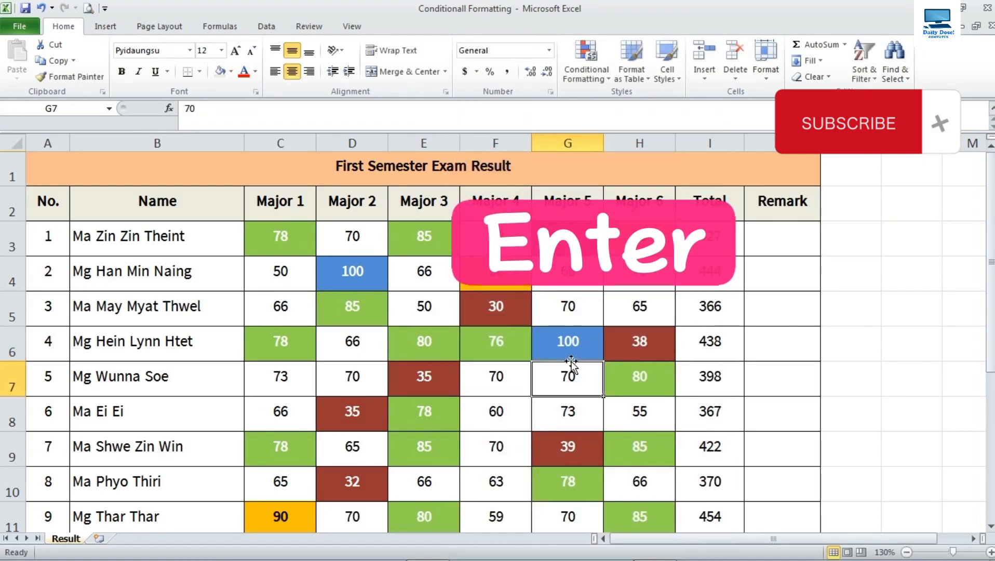
left_click(572, 352)
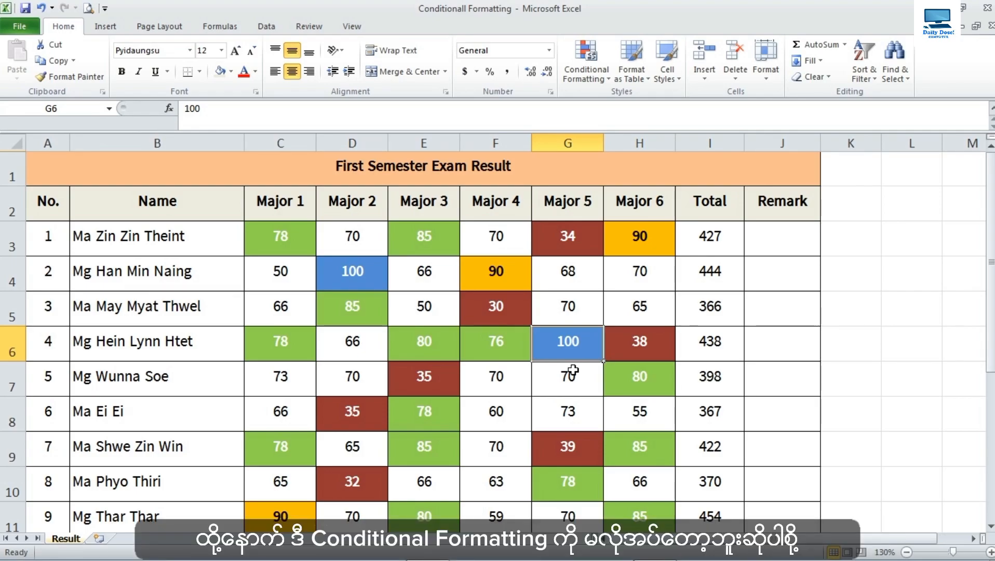
Step: Clear the conditional formatting rules from the Major 1 to Major 6 marks (C3:H13) only
scroll(573, 369, "down", 1)
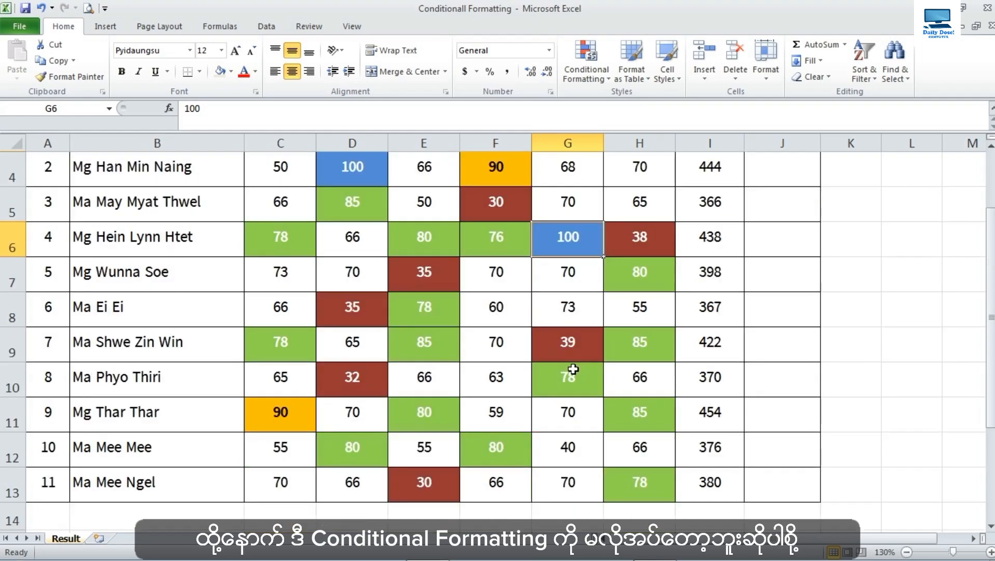
scroll(573, 370, "up", 1)
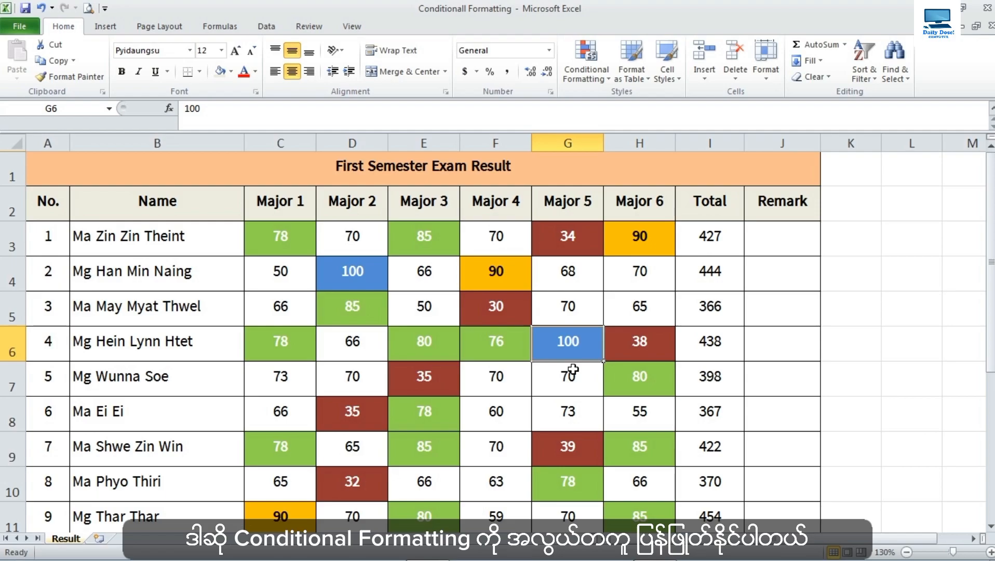
left_click(285, 245)
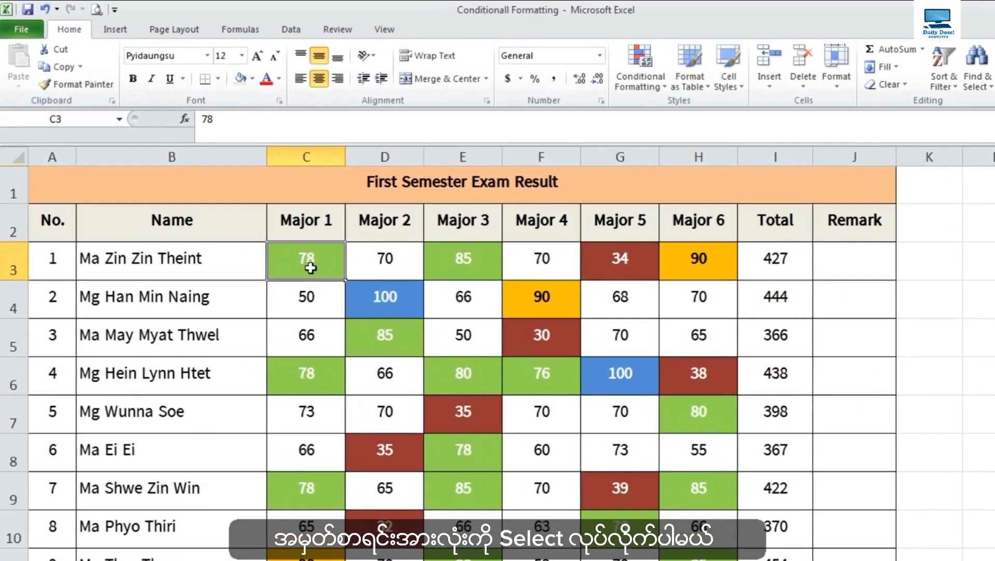
scroll(311, 267, "down", 1)
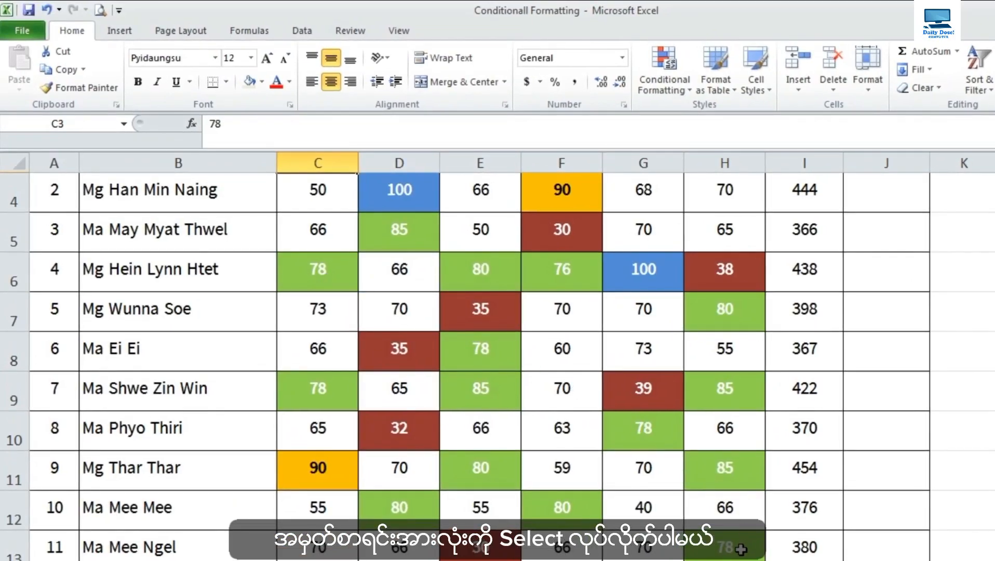
left_click(712, 527, "shift")
scroll(577, 432, "up", 1)
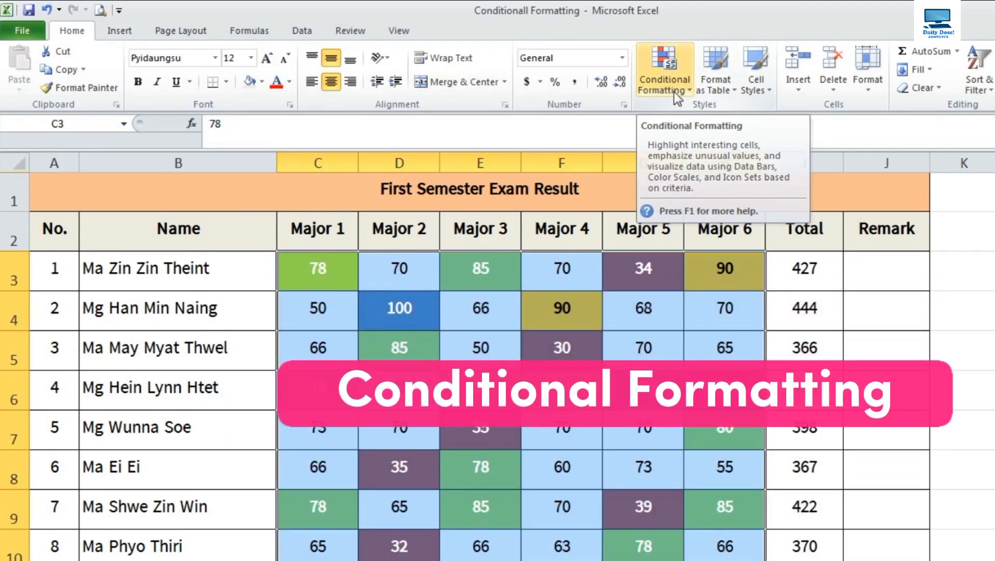
left_click(675, 92)
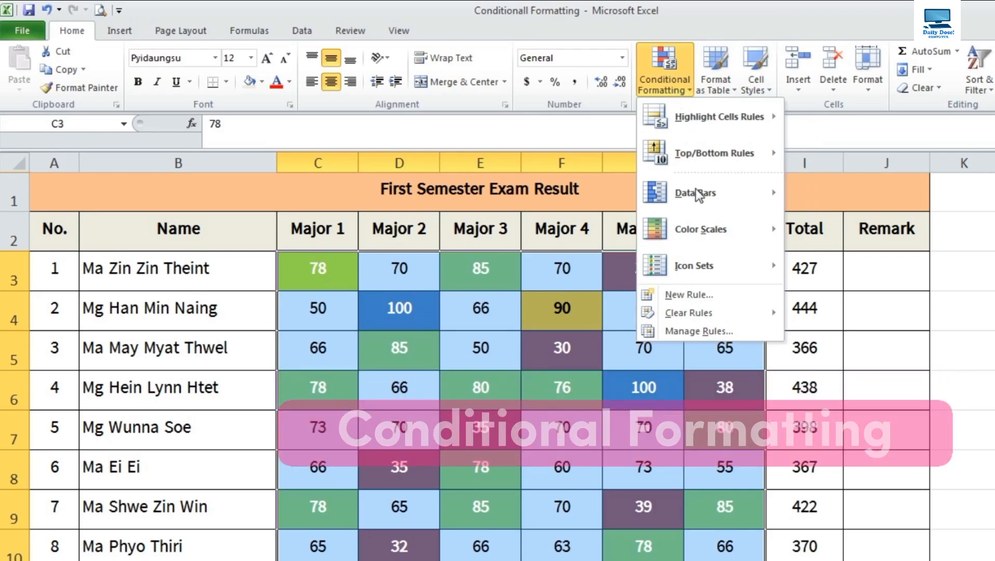
mouse_move(695, 317)
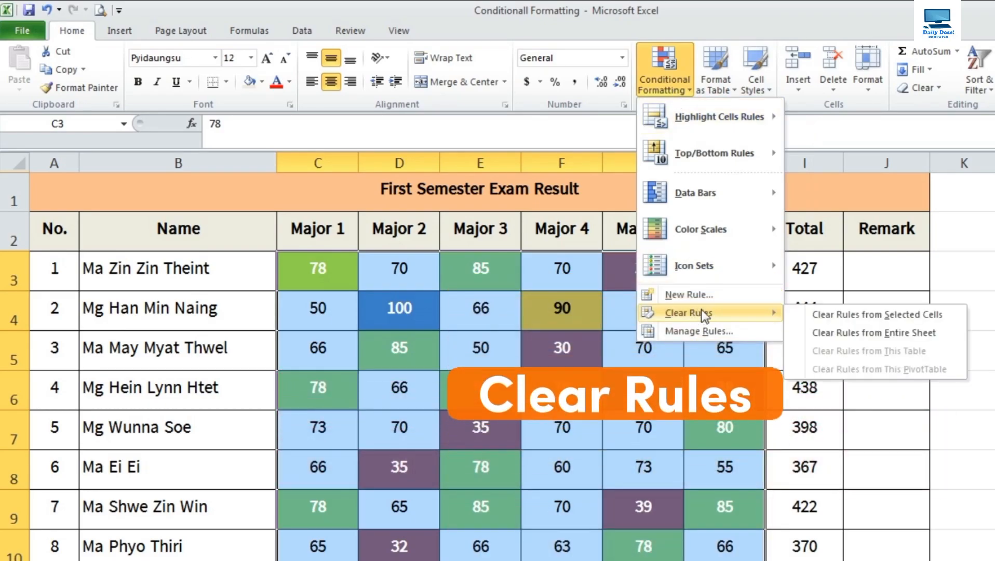
left_click(876, 314)
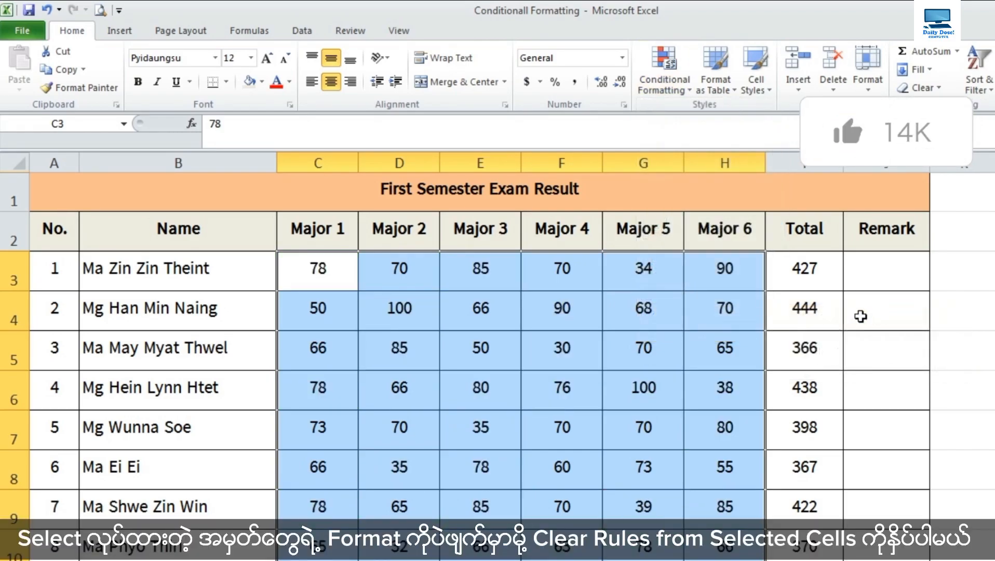
Step: Look over all rows of the result table to check the marks for any remaining conditional formatting colors
left_click(703, 345)
scroll(704, 351, "down", 2)
scroll(704, 351, "up", 2)
scroll(703, 350, "down", 2)
scroll(704, 351, "up", 2)
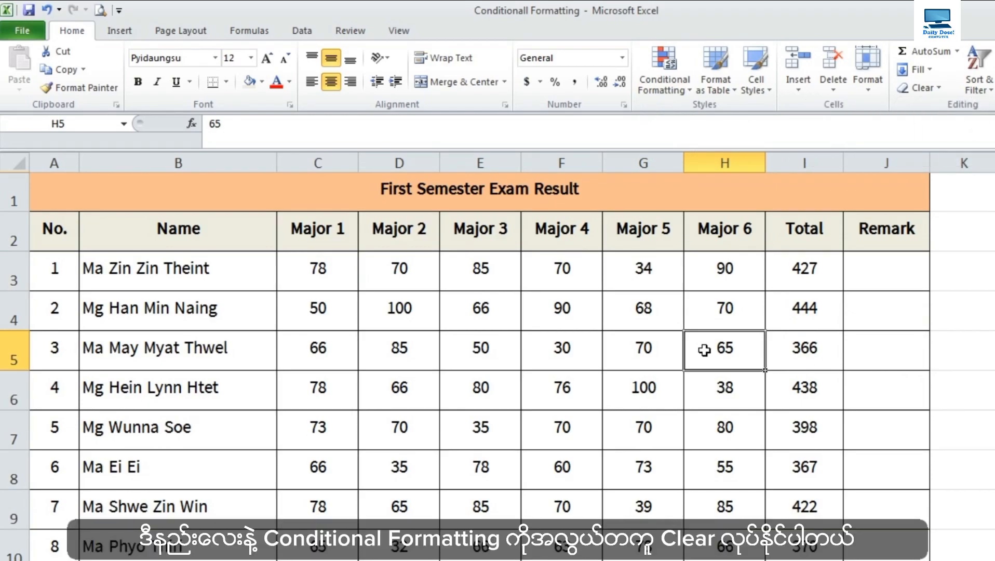
scroll(705, 350, "down", 2)
scroll(704, 350, "up", 2)
scroll(705, 349, "down", 1)
scroll(705, 350, "up", 1)
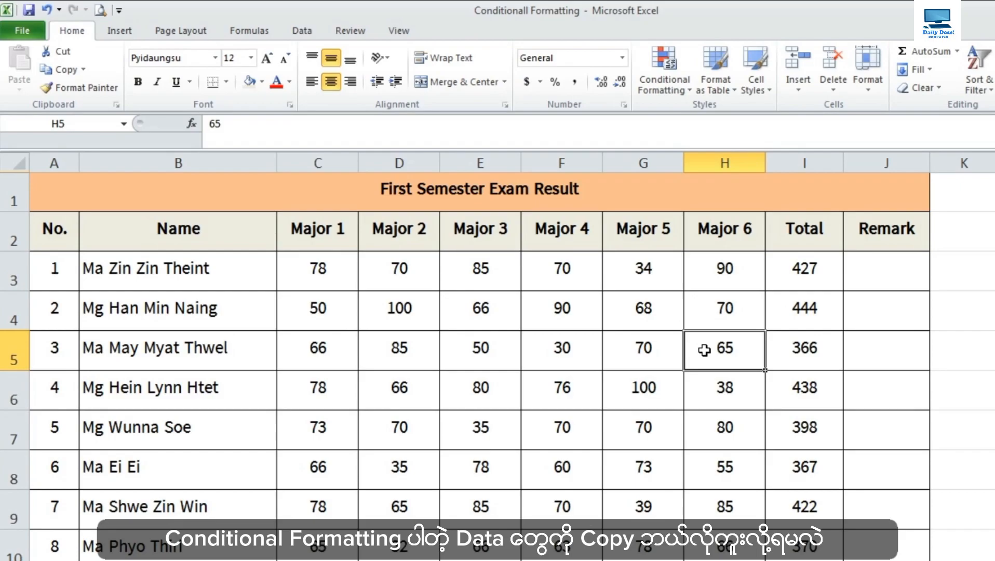
left_click(728, 434)
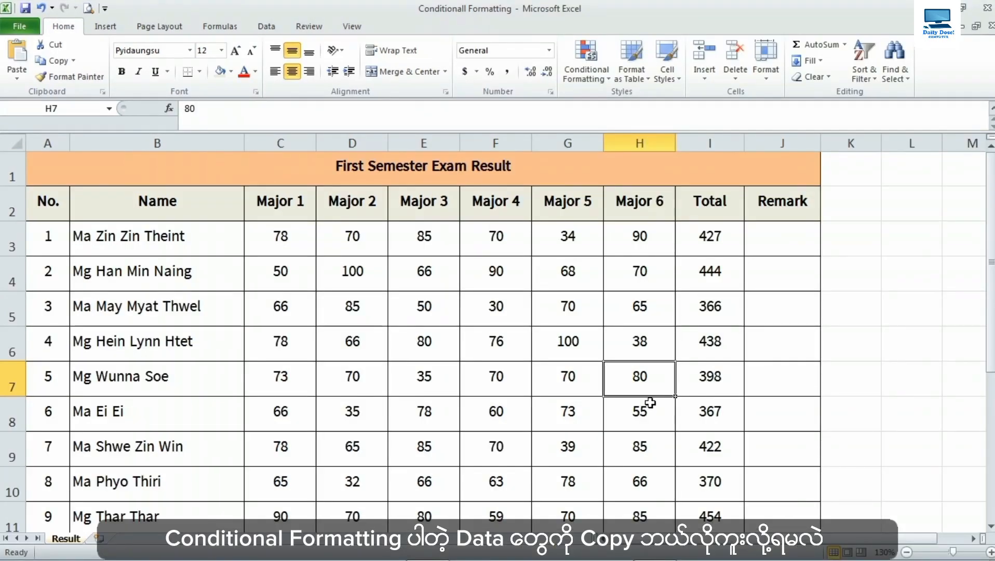
Step: Undo the clearing of the conditional formatting rules on the Major 1 to Major 6 marks
key("ctrl+z")
key("ctrl+z")
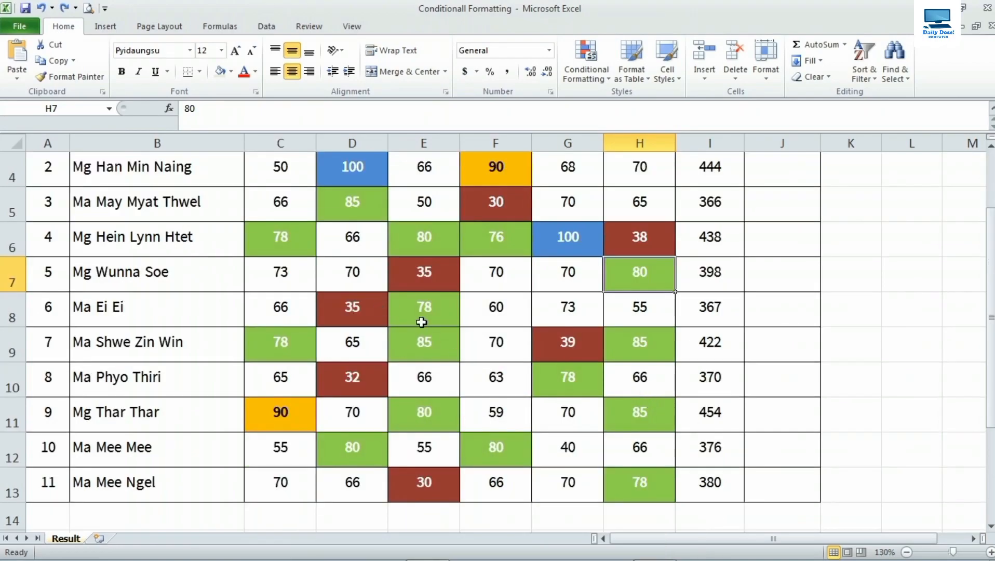
left_click(355, 317)
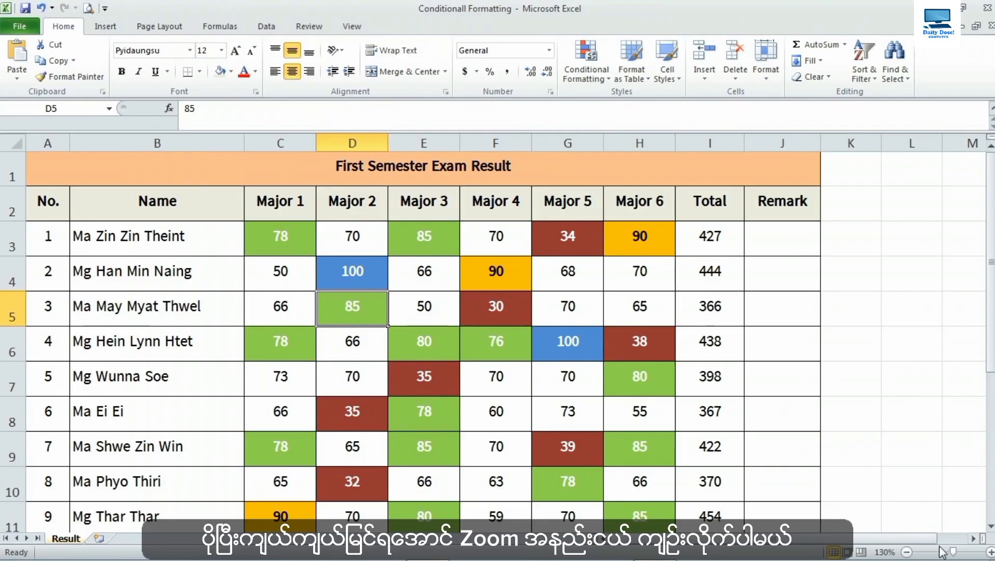
Step: Copy the first three students' Major 1 to Major 3 marks (C3:E5) with their conditional formatting to the empty cells starting at L3
left_click(907, 552)
left_click(907, 552)
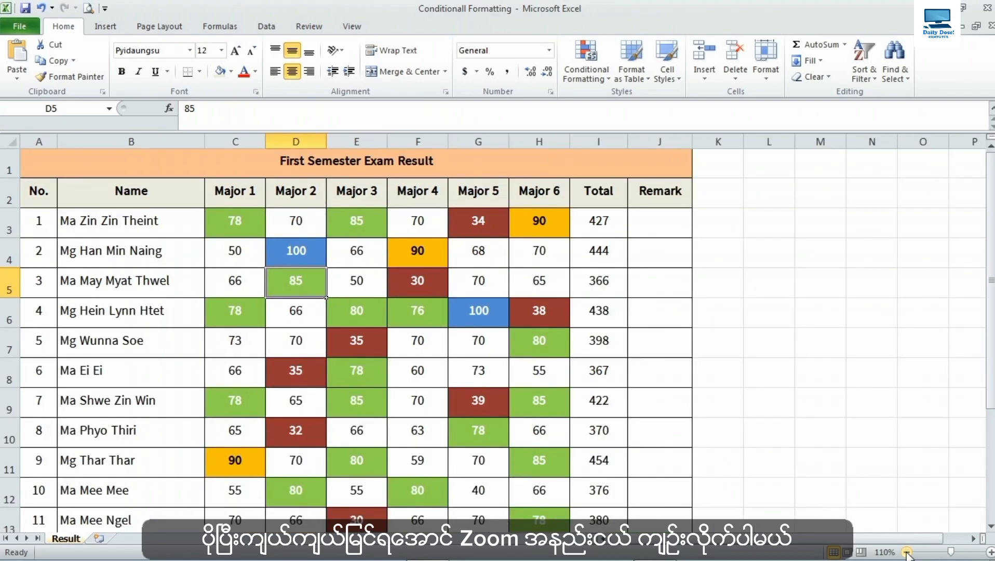
left_click(907, 553)
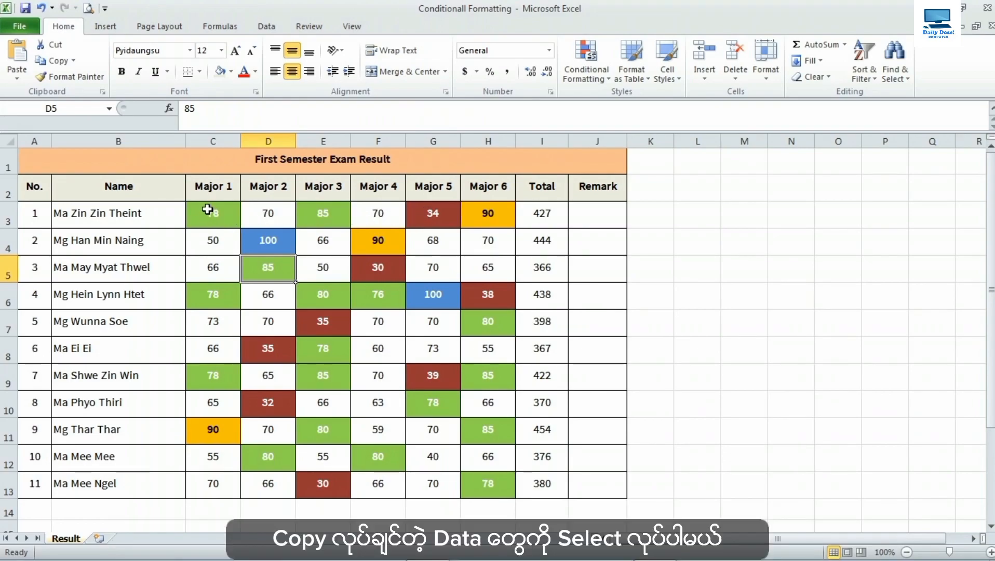
left_click_drag(208, 209, 307, 263)
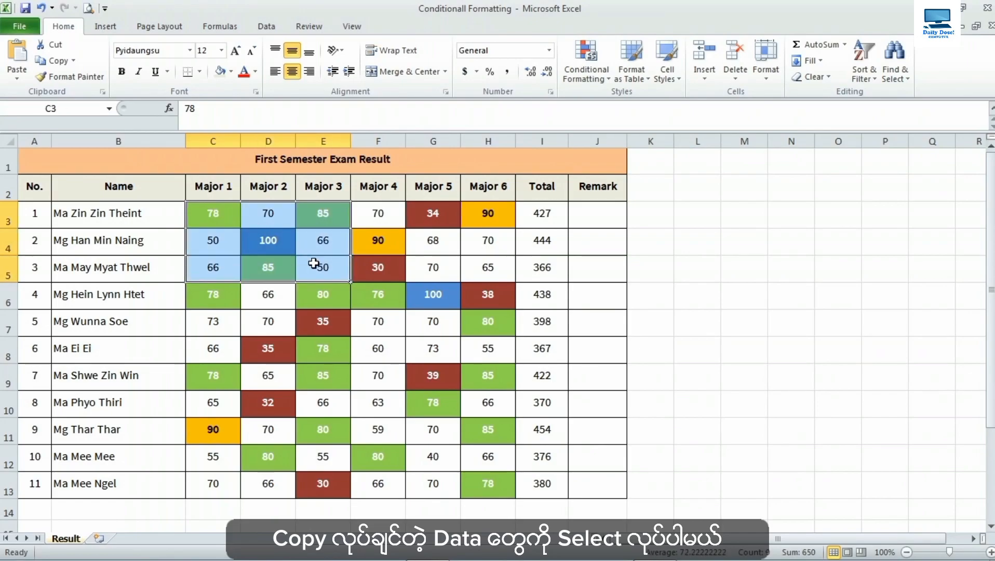
key("ctrl+c")
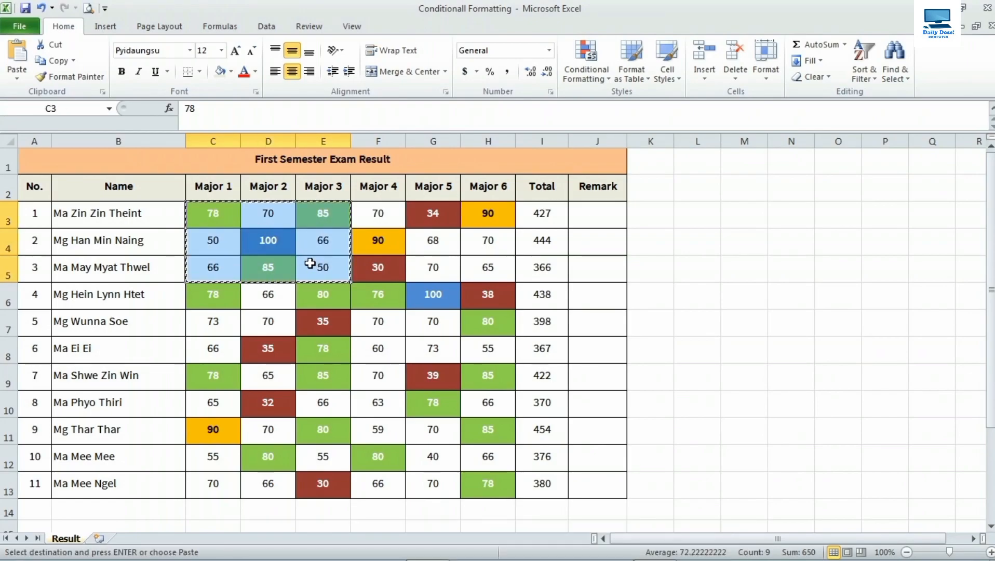
left_click(696, 221)
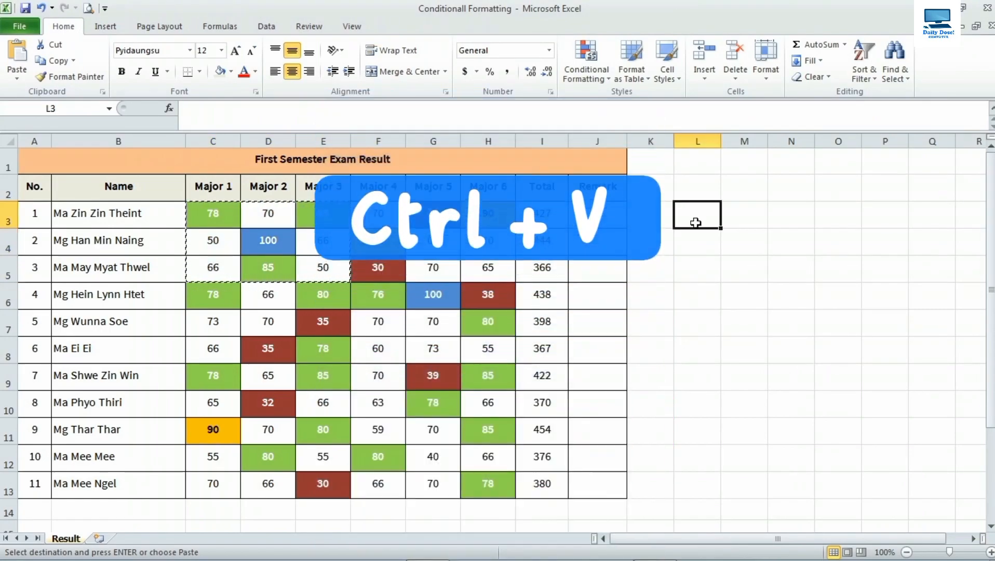
key("ctrl+v")
key("Escape")
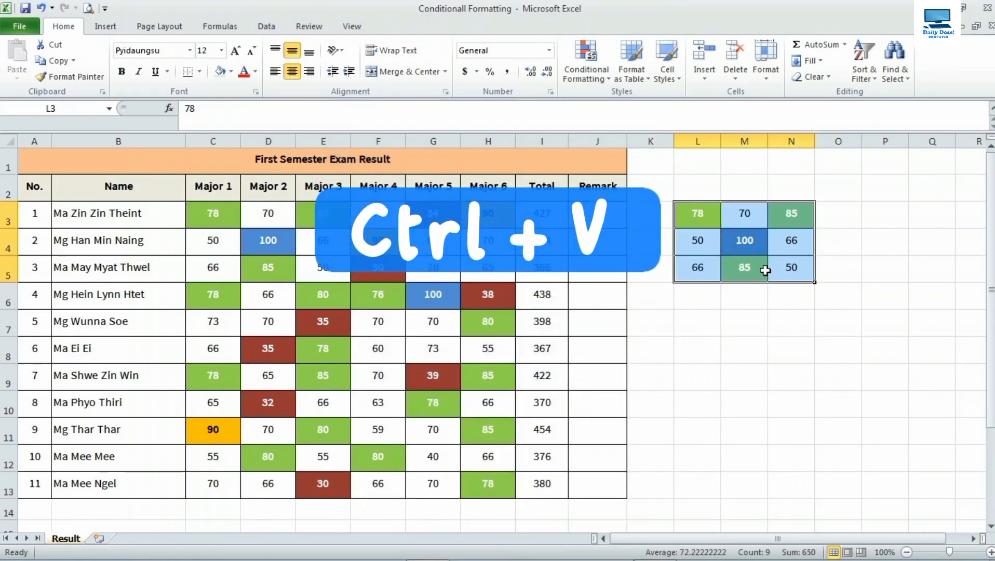
left_click(758, 274)
left_click(790, 273)
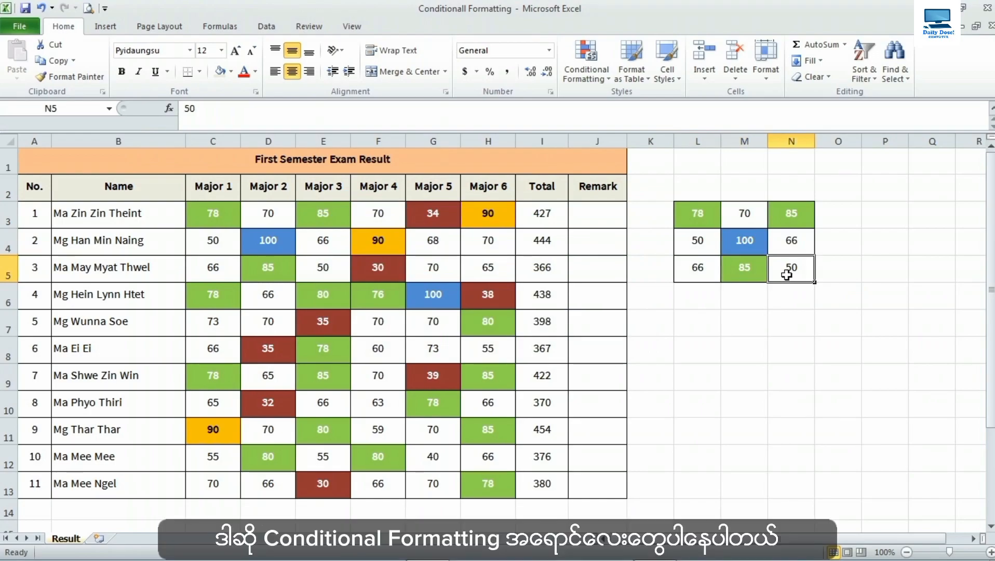
Step: Clear the conditional formatting rules from the copied marks in L3:N5 only
left_click(751, 235)
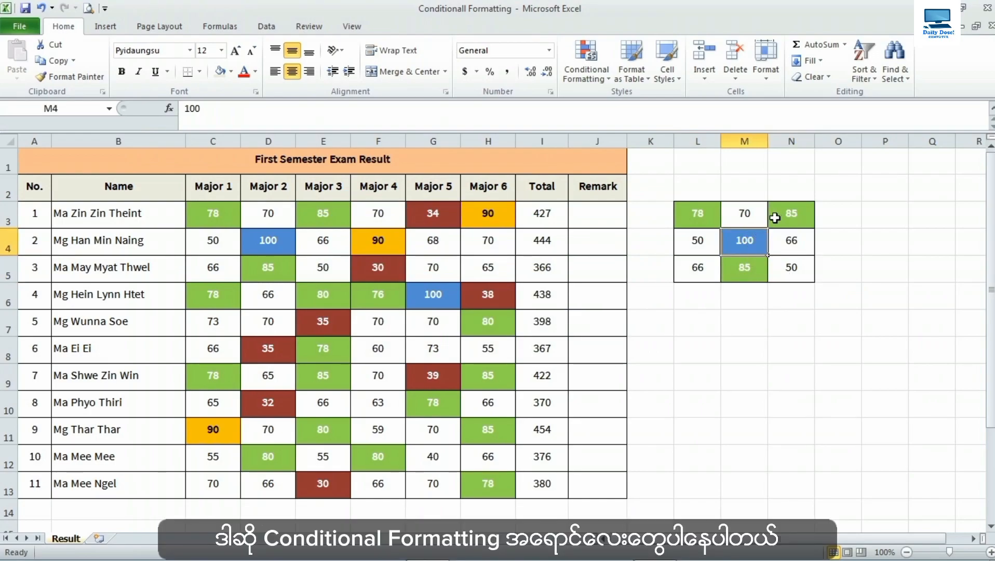
left_click(737, 275)
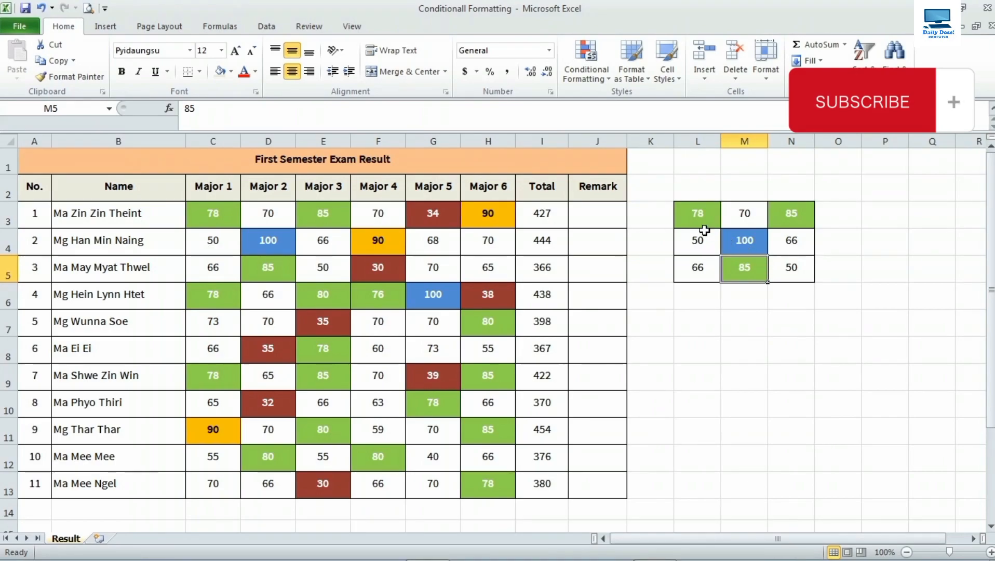
left_click_drag(691, 214, 779, 263)
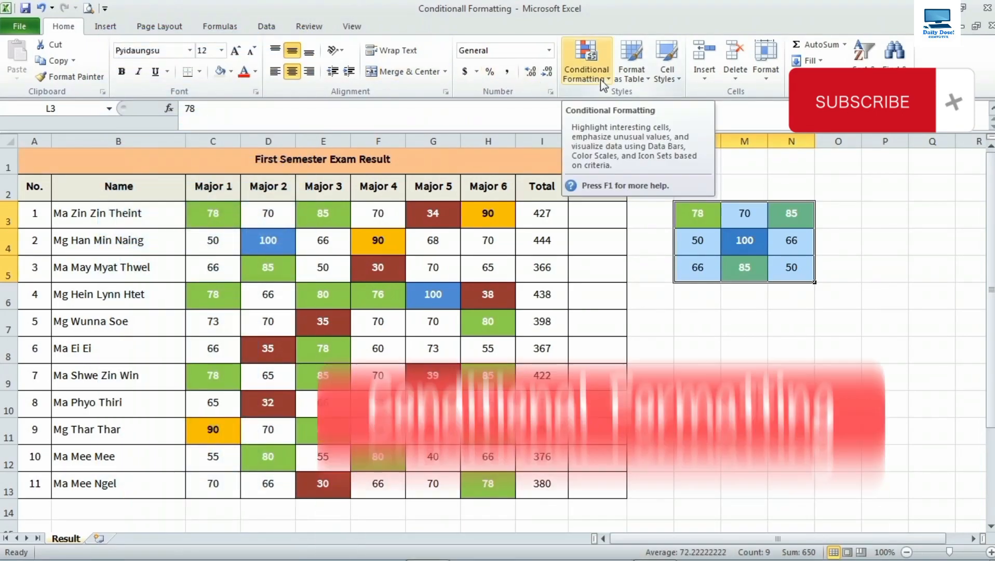
left_click(600, 82)
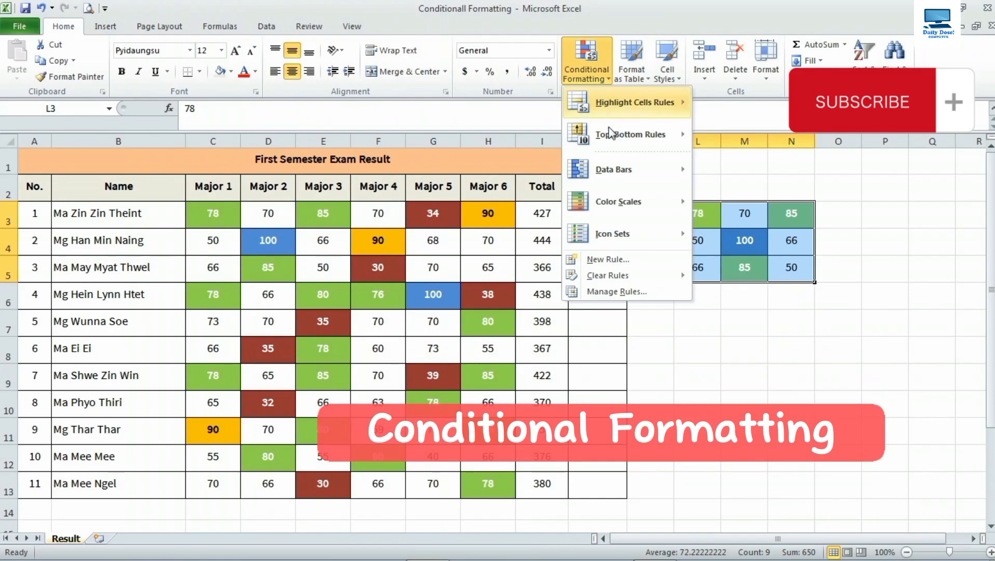
mouse_move(629, 275)
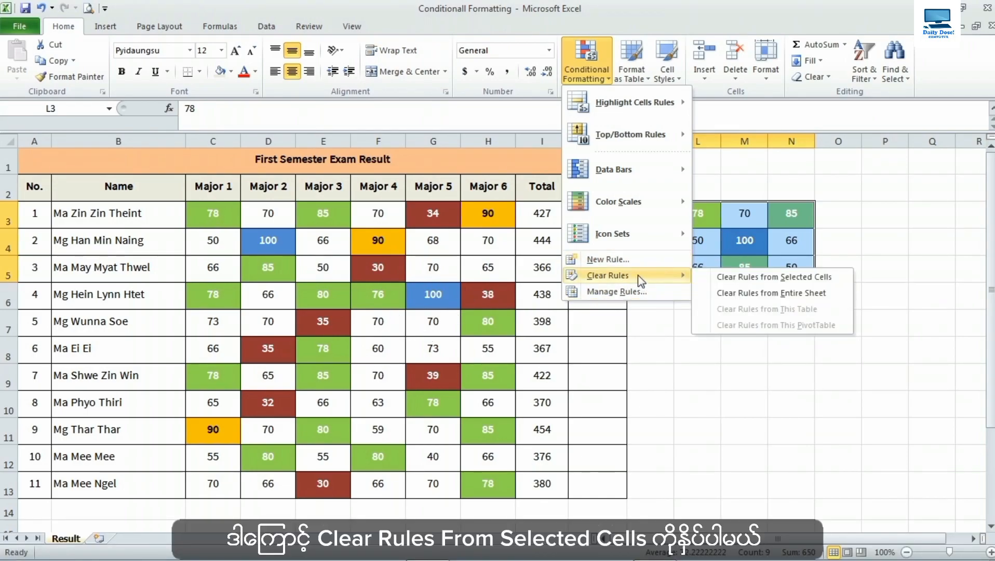
left_click(788, 279)
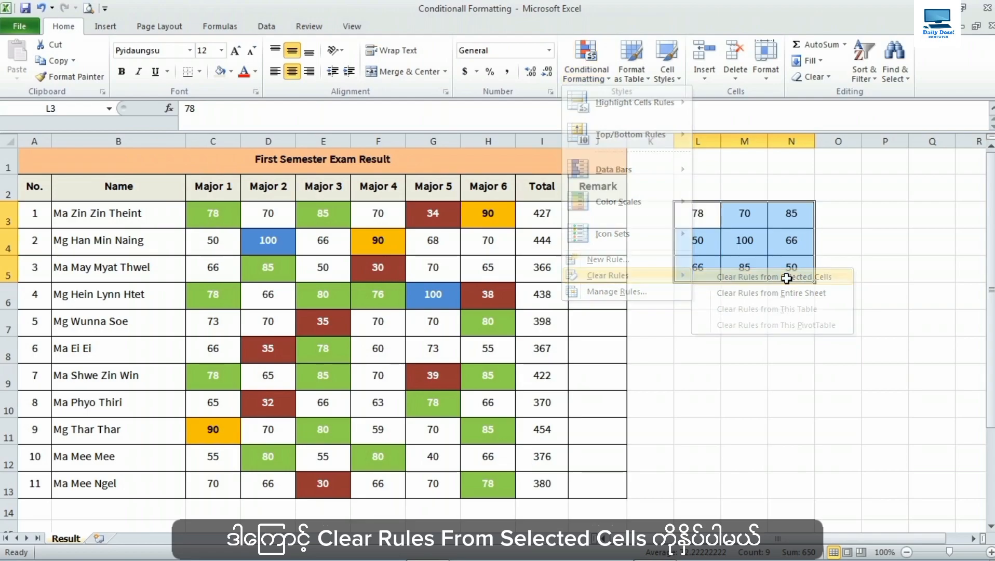
left_click(750, 271)
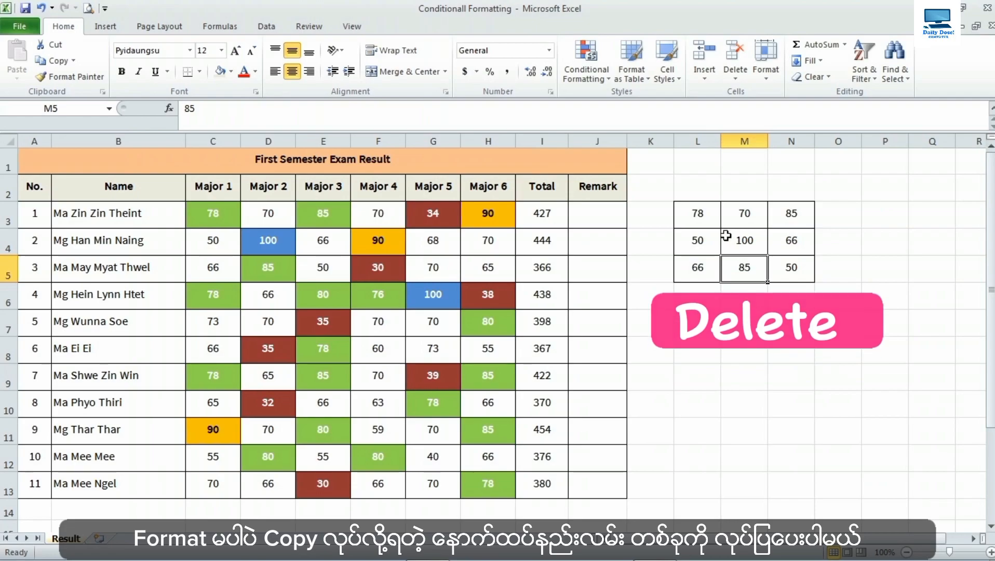
Step: Undo the rule clearing and the pasting of the marks at L3:N5, and cancel the pending copy
key("ctrl+z")
key("ctrl+z")
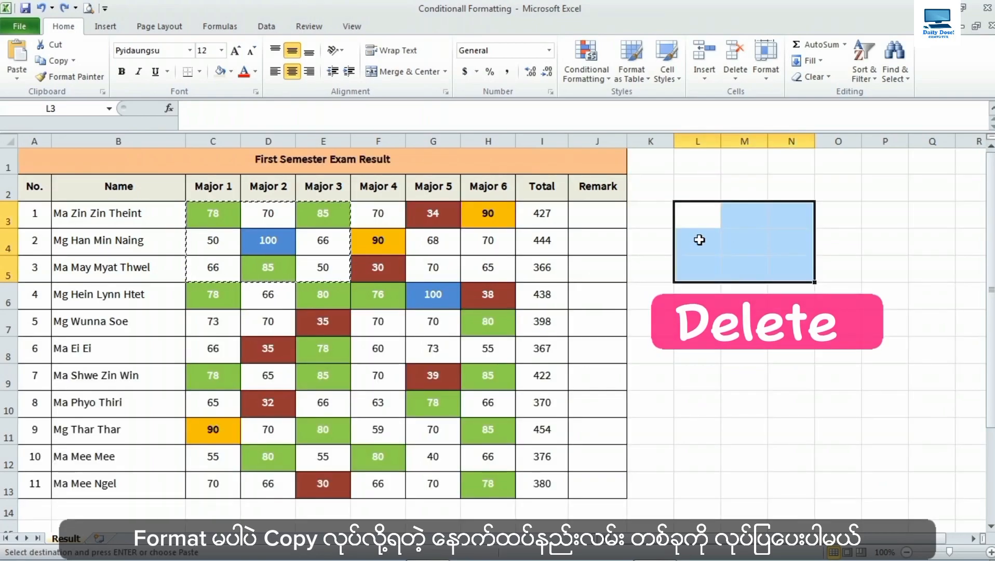
key("Escape")
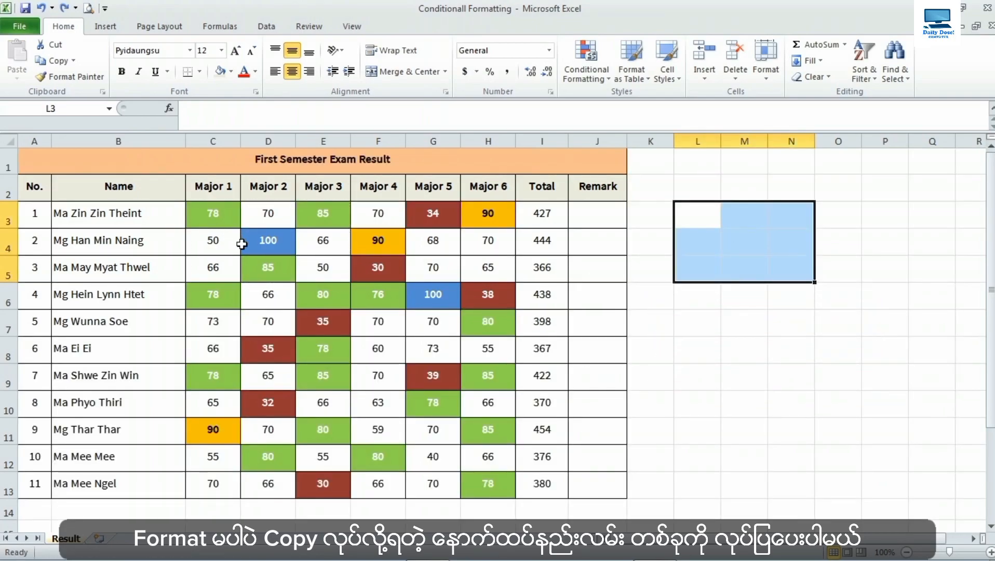
Step: Copy the first four students' Major 1 to Major 3 marks (C3:E6) to L3 using Paste Special with Values and number formats
left_click(212, 225)
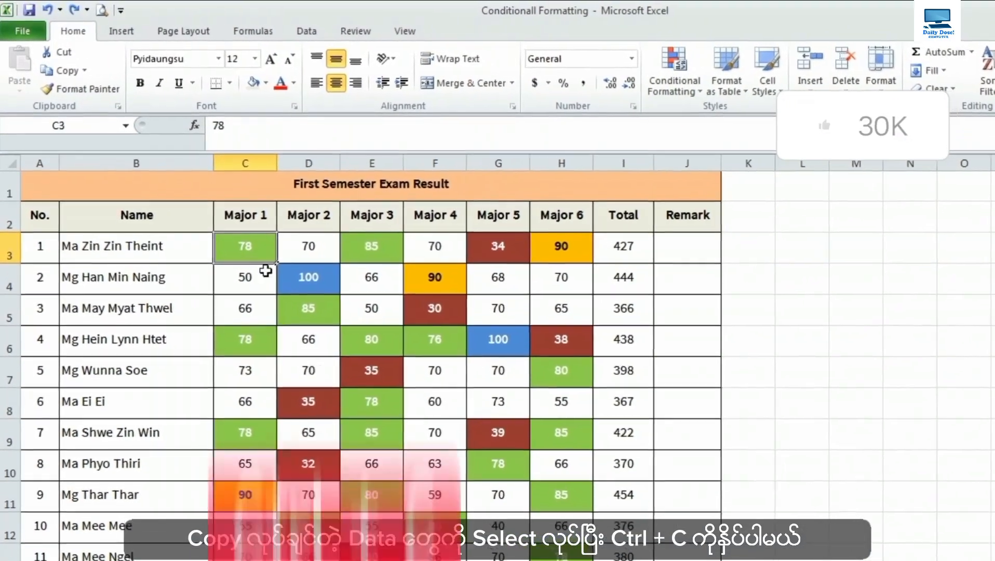
left_click_drag(255, 252, 373, 345)
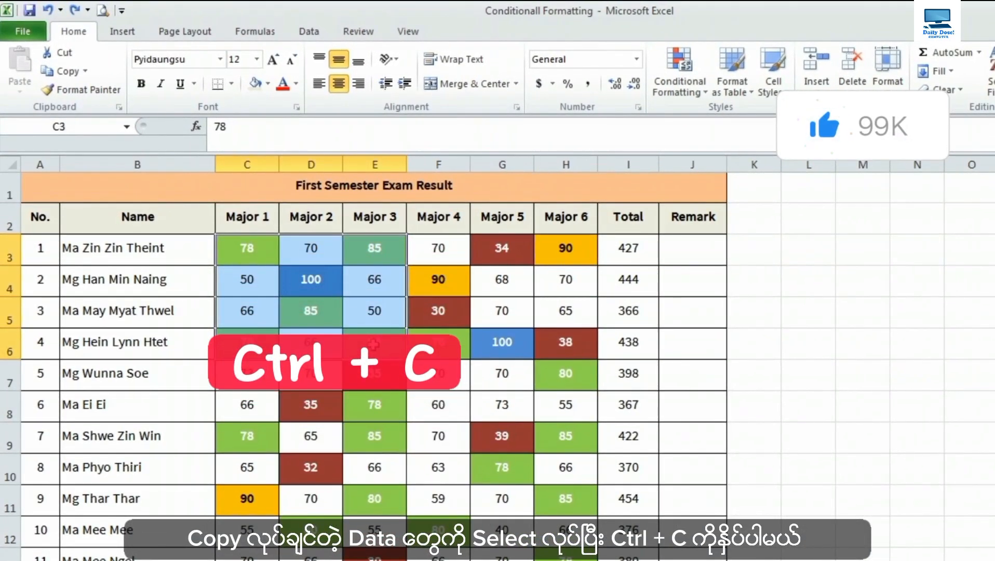
key("ctrl+c")
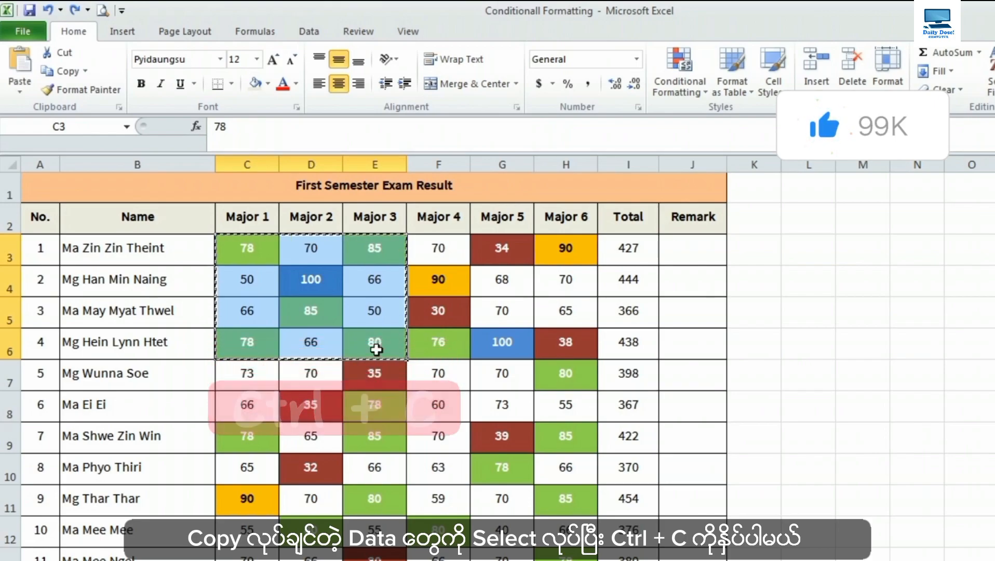
left_click(809, 248)
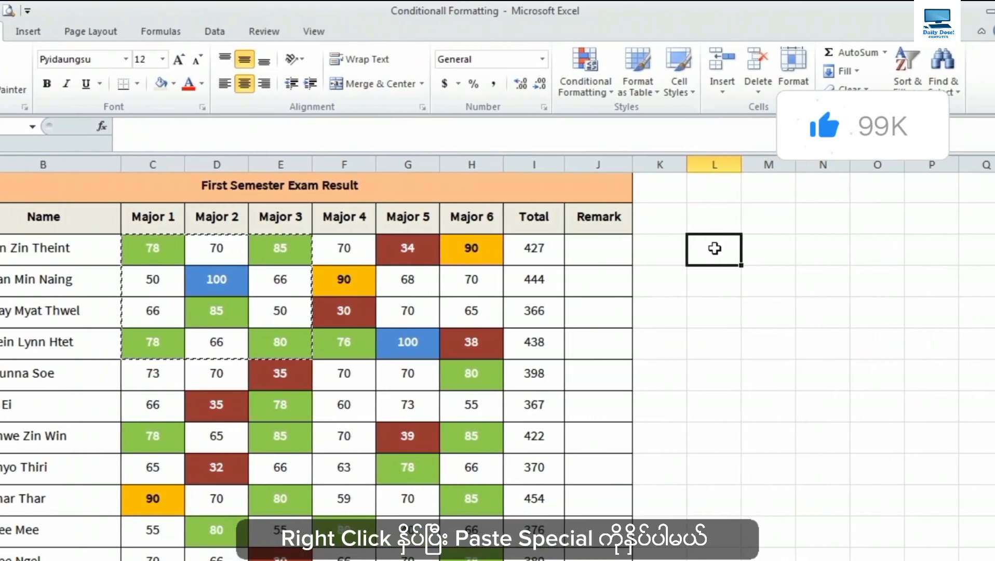
right_click(810, 249)
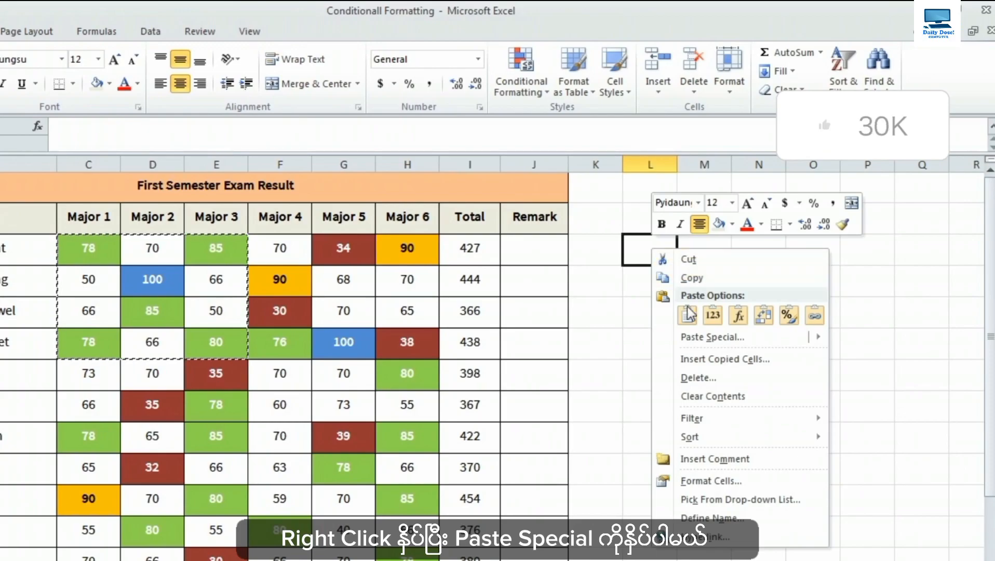
mouse_move(695, 333)
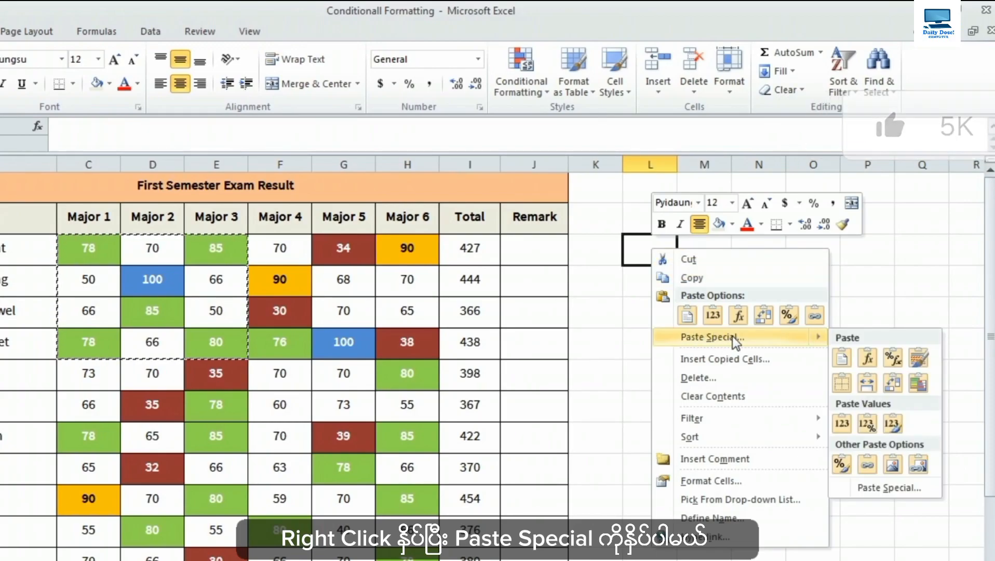
left_click(734, 337)
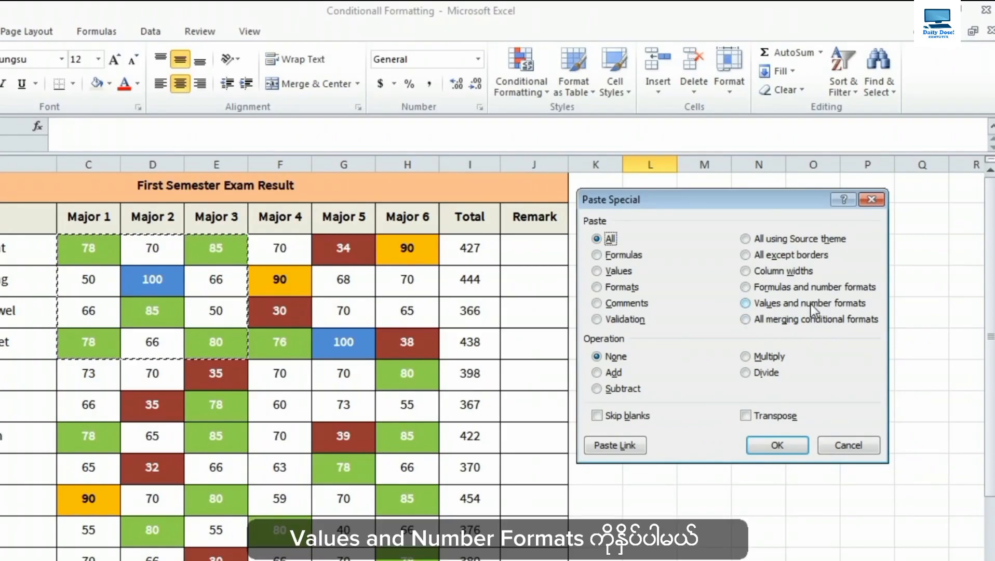
left_click(774, 305)
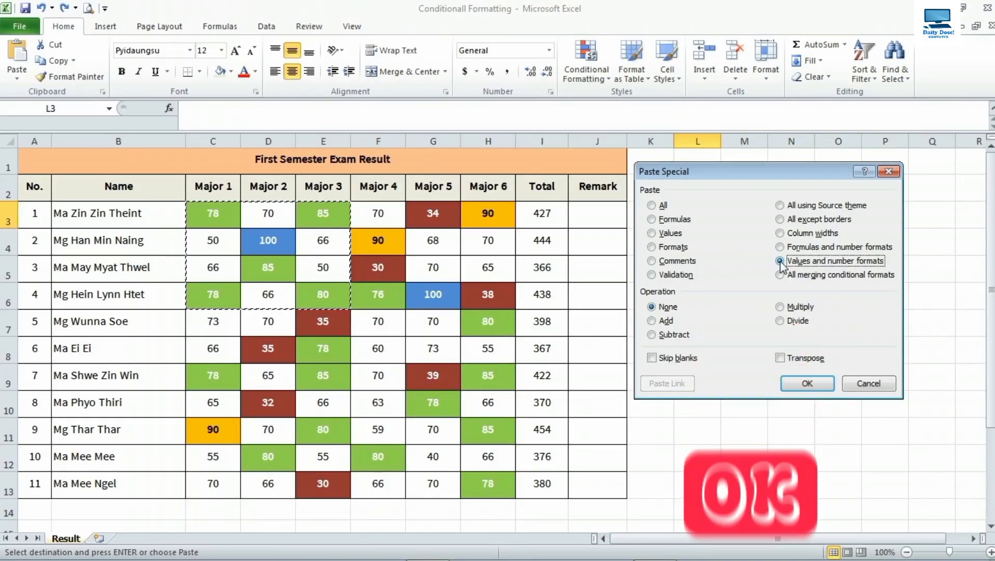
left_click(807, 383)
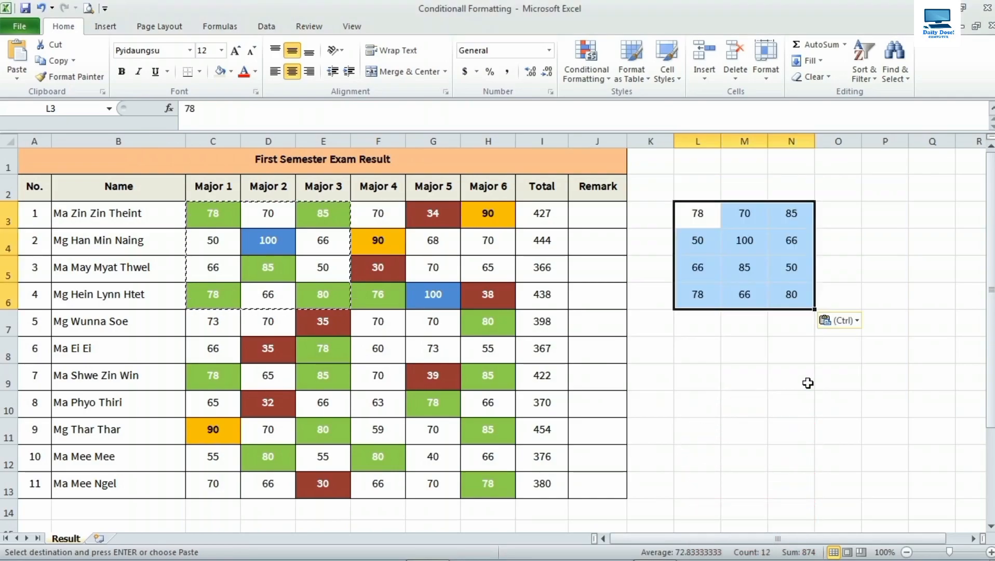
left_click(753, 286)
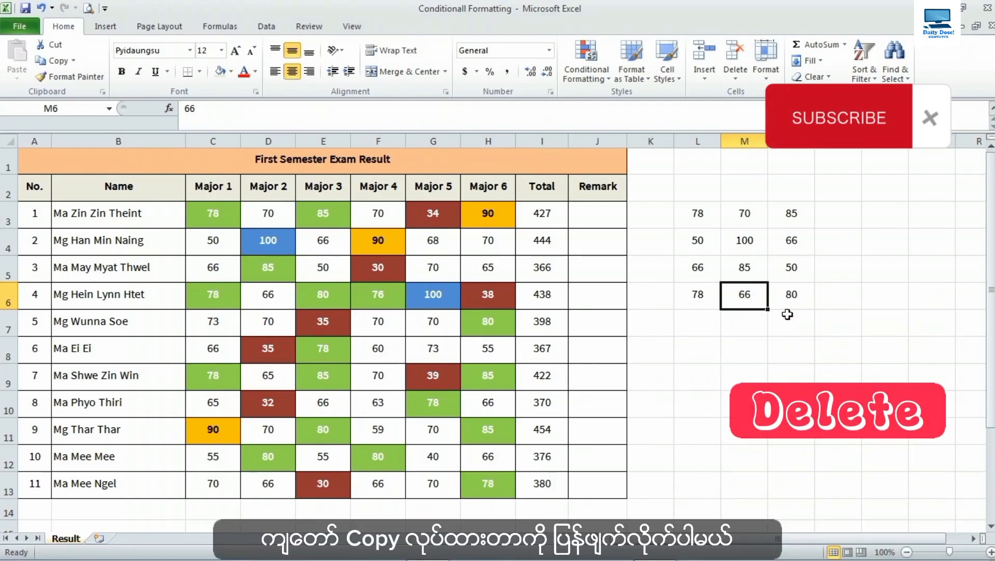
Step: Undo the values-only paste at L3:N6 and cancel the pending copy of C3:E6
key("ctrl+z")
left_click(788, 315)
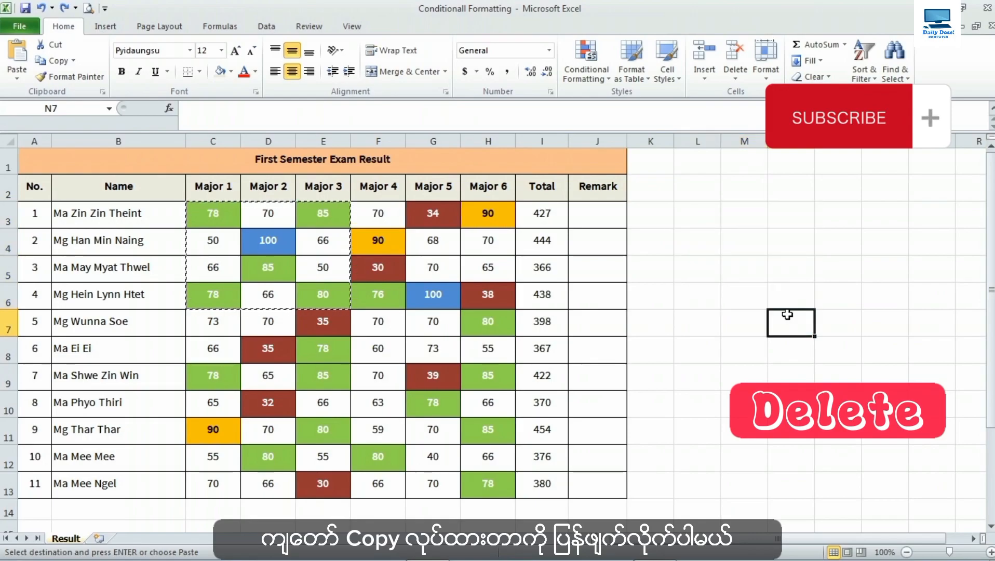
key("Escape")
left_click(475, 319)
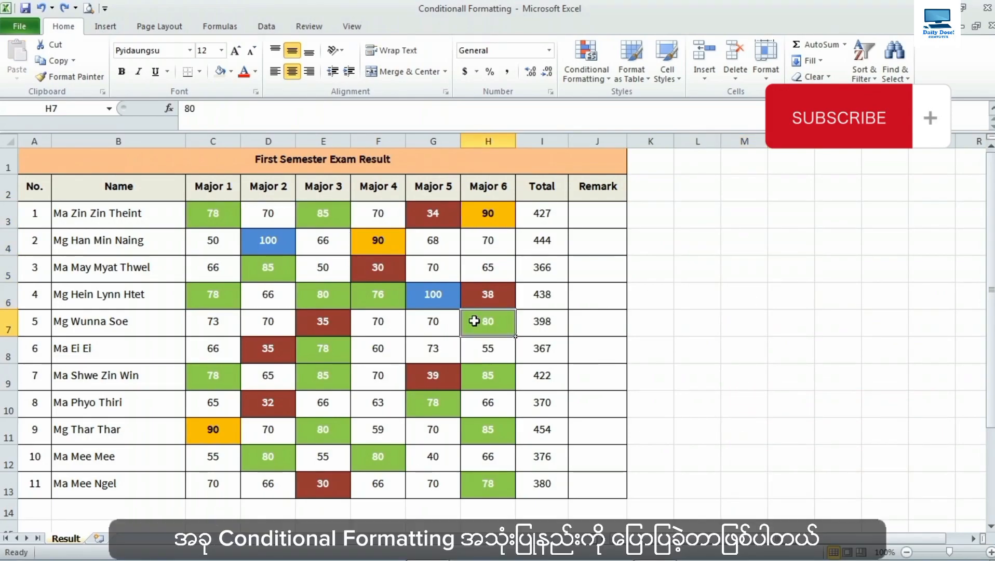